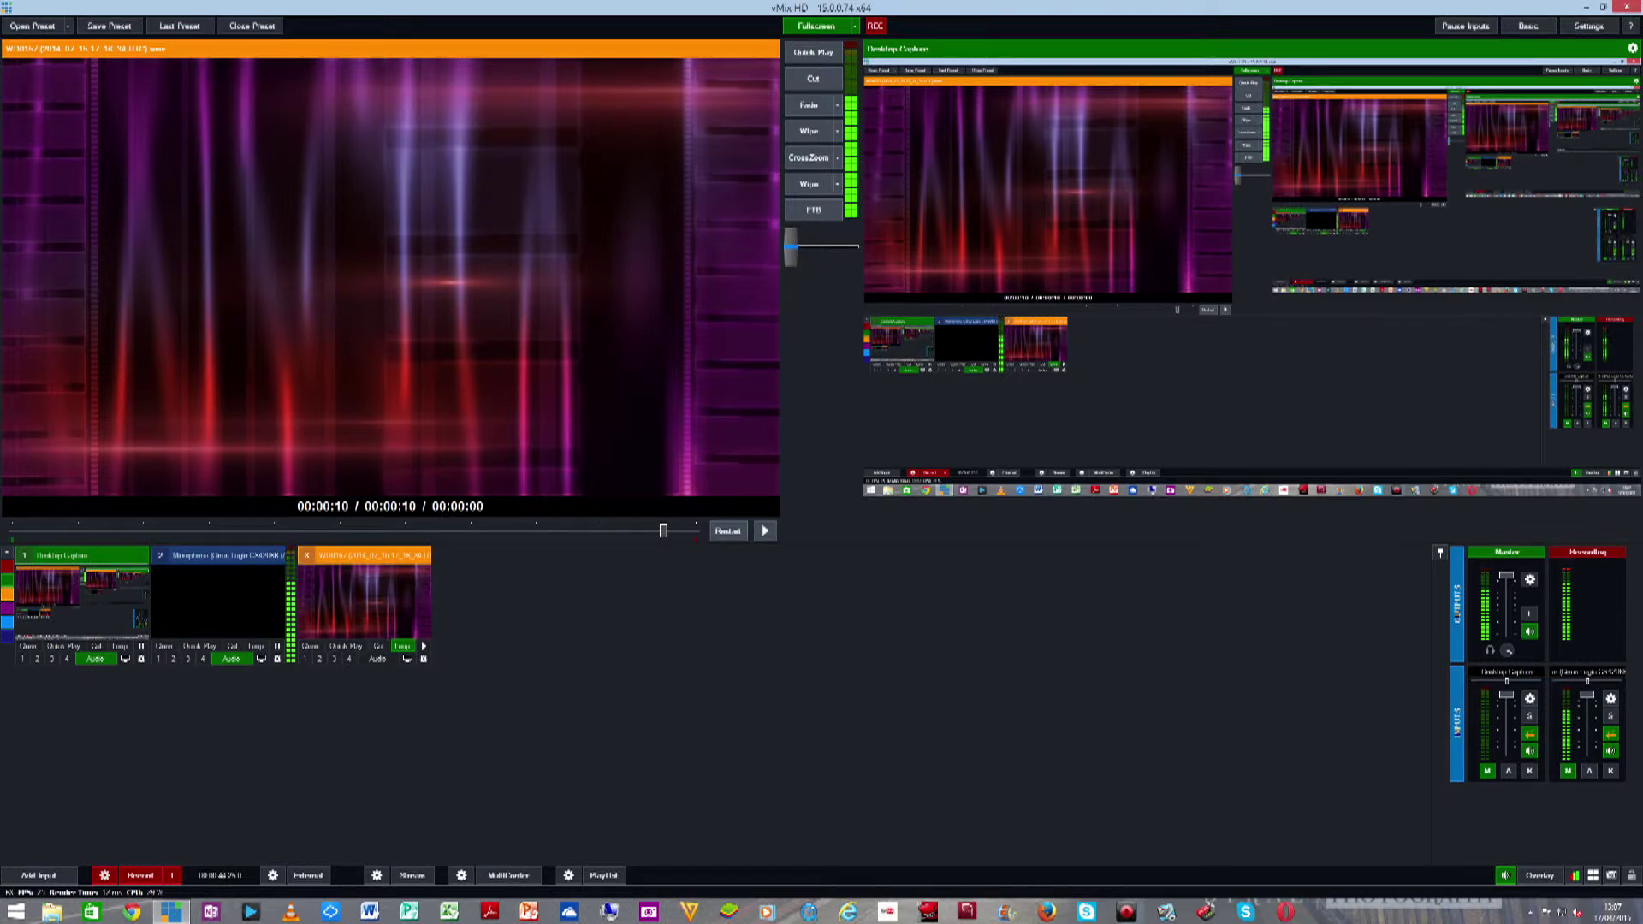
# - Review the Recording, Performance, Outputs, Options, Decoders, External Output, Audio and Audio Outputs settings, leaving them unchanged
pyautogui.click(1589, 26)
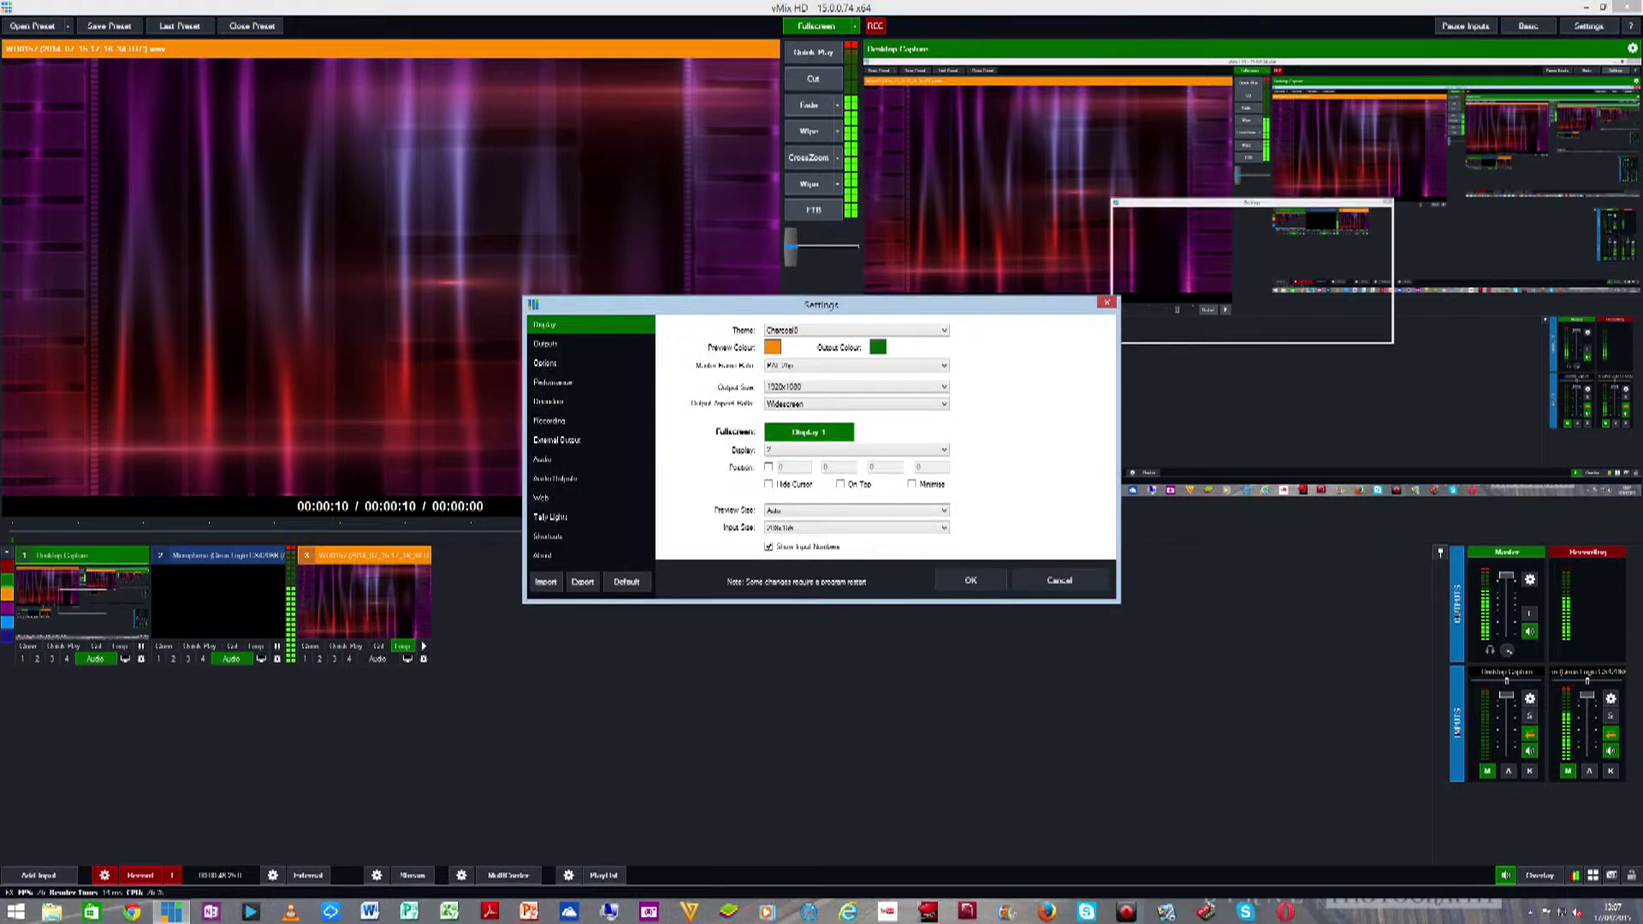
pyautogui.click(548, 420)
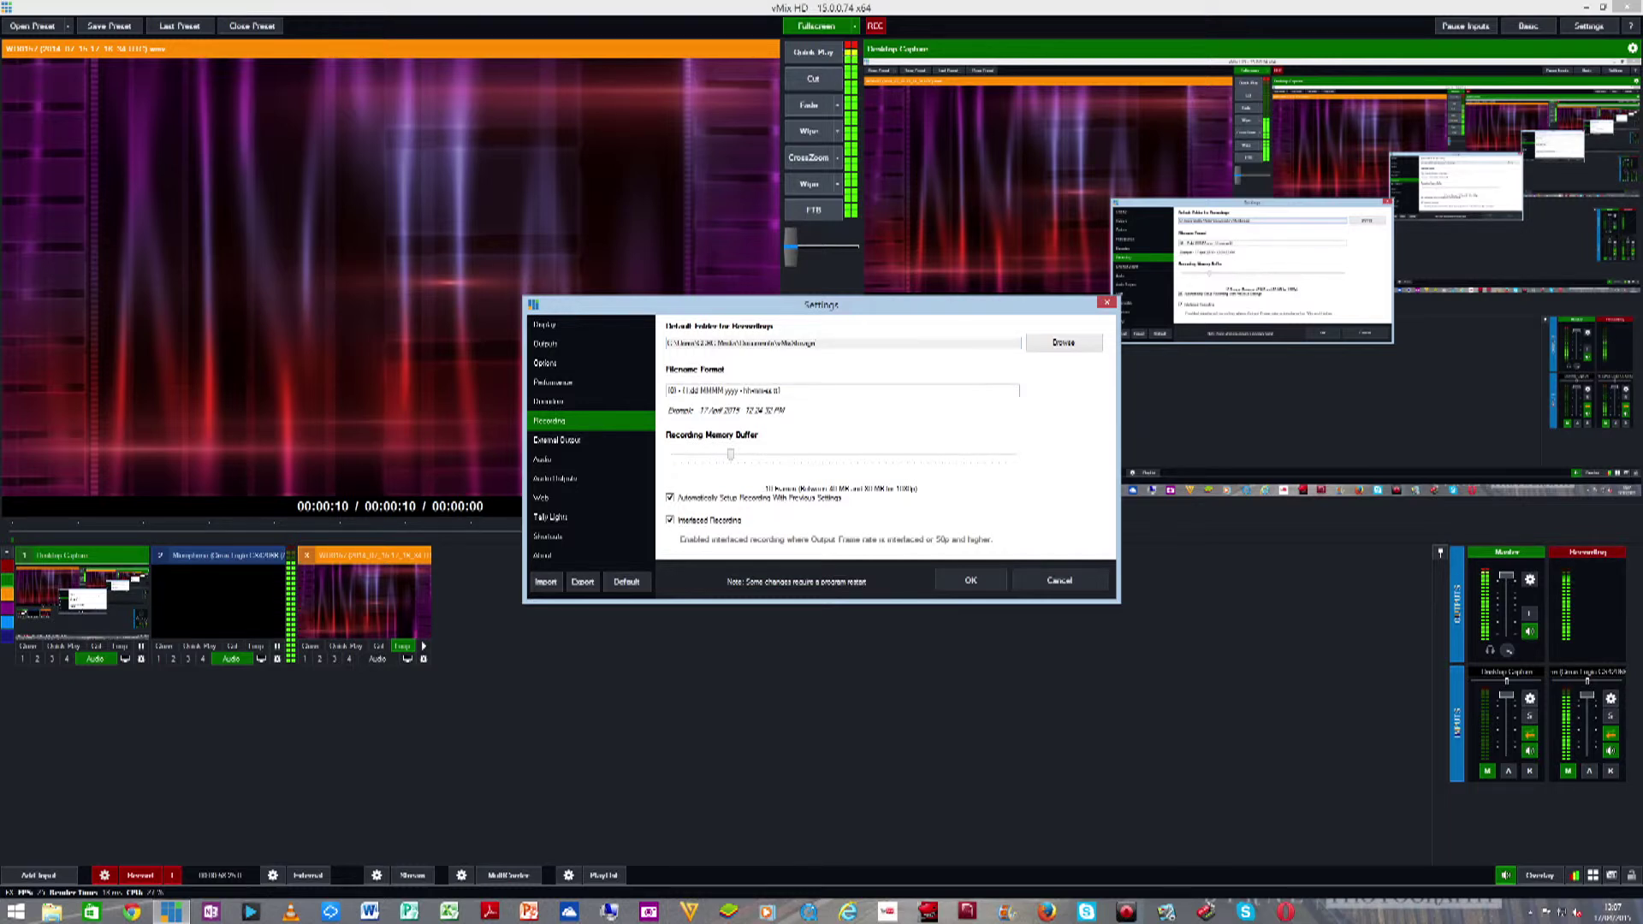
pyautogui.click(553, 383)
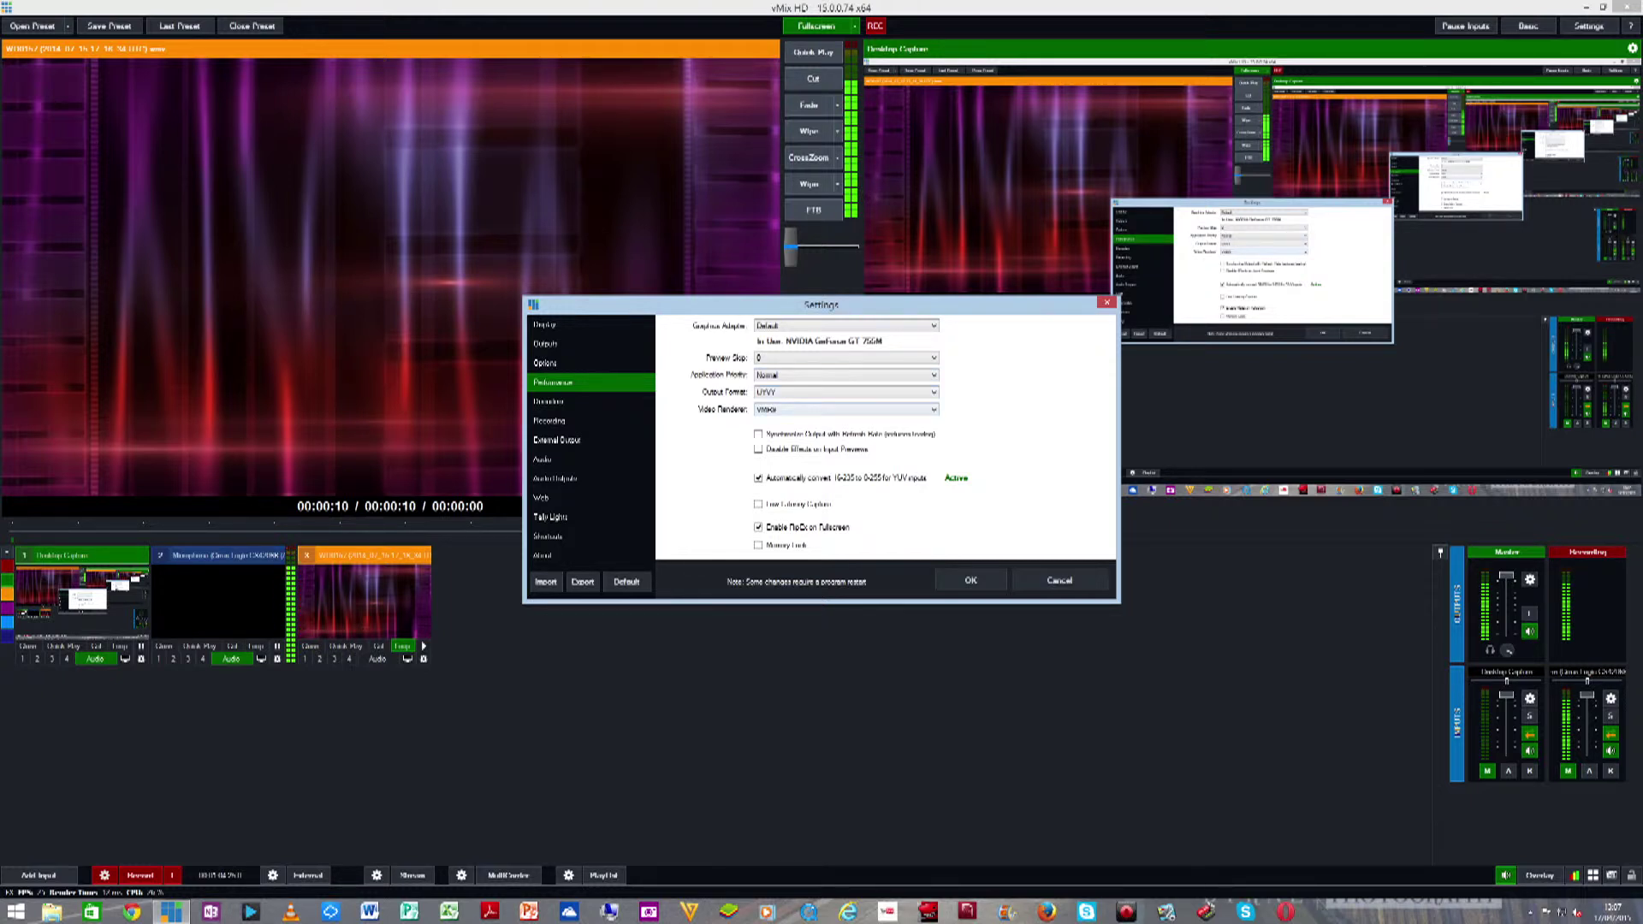
pyautogui.click(546, 344)
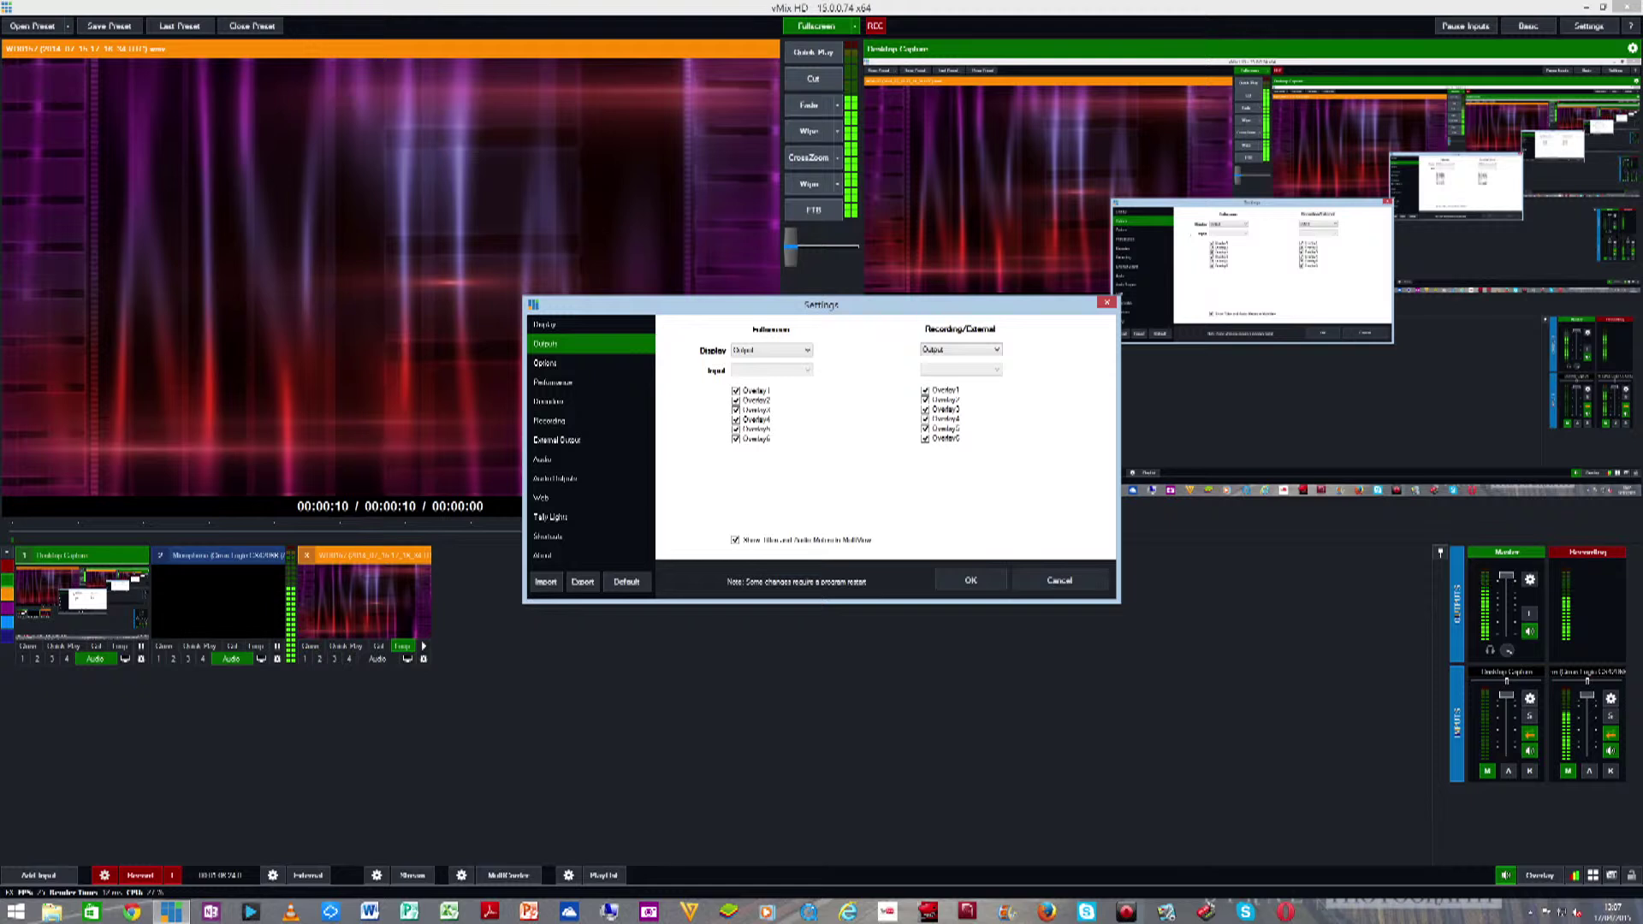
pyautogui.click(545, 362)
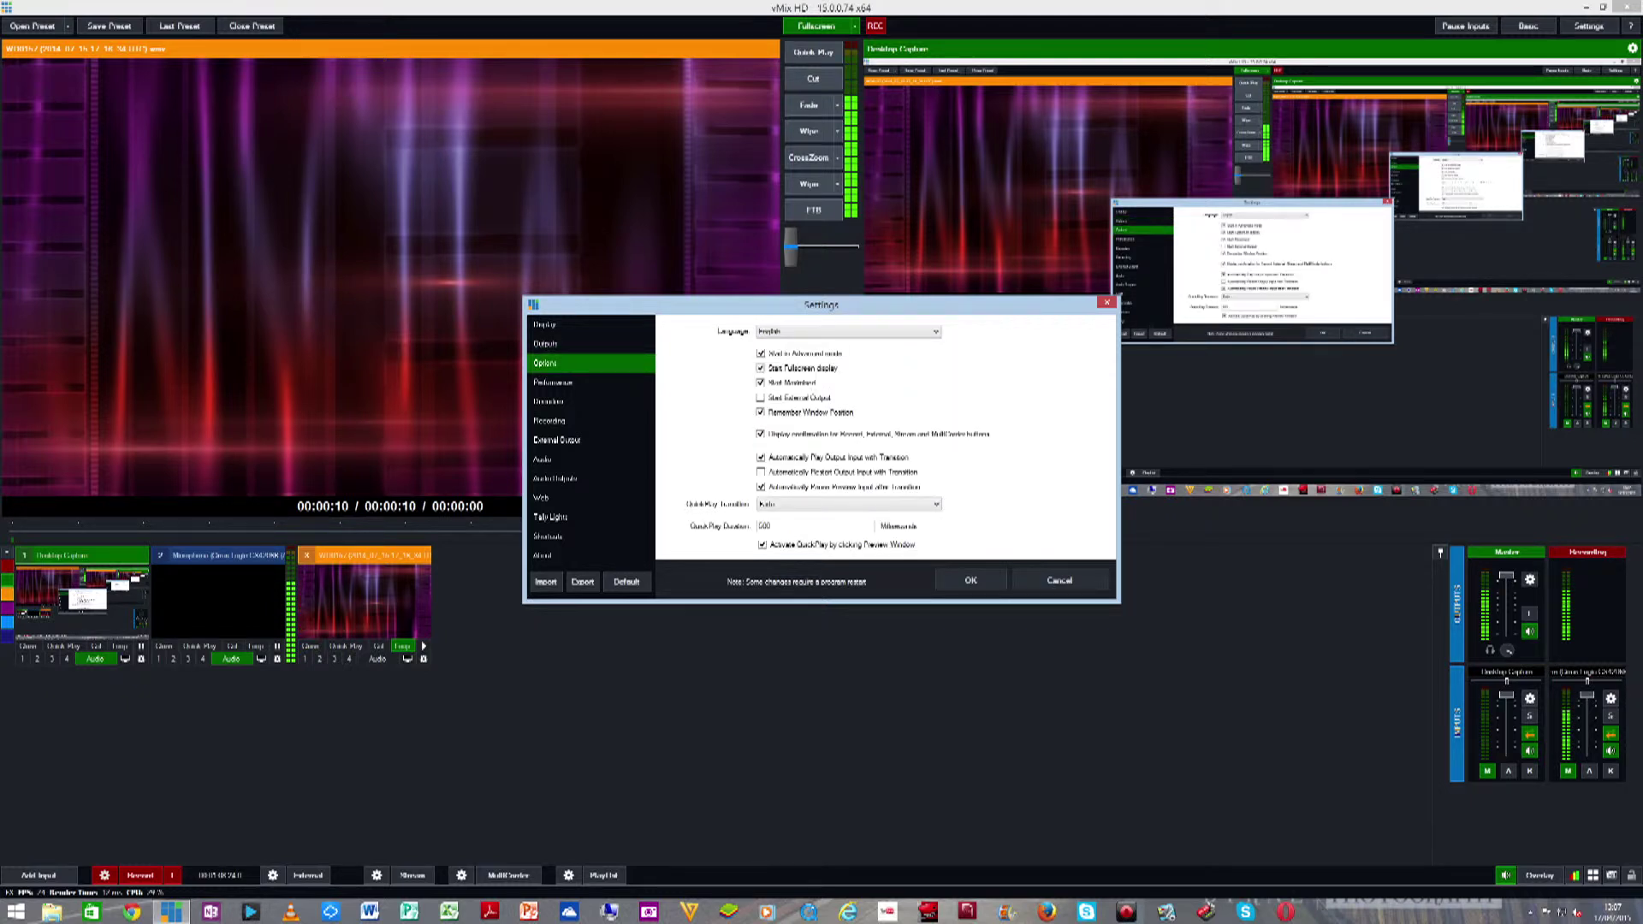
pyautogui.click(548, 401)
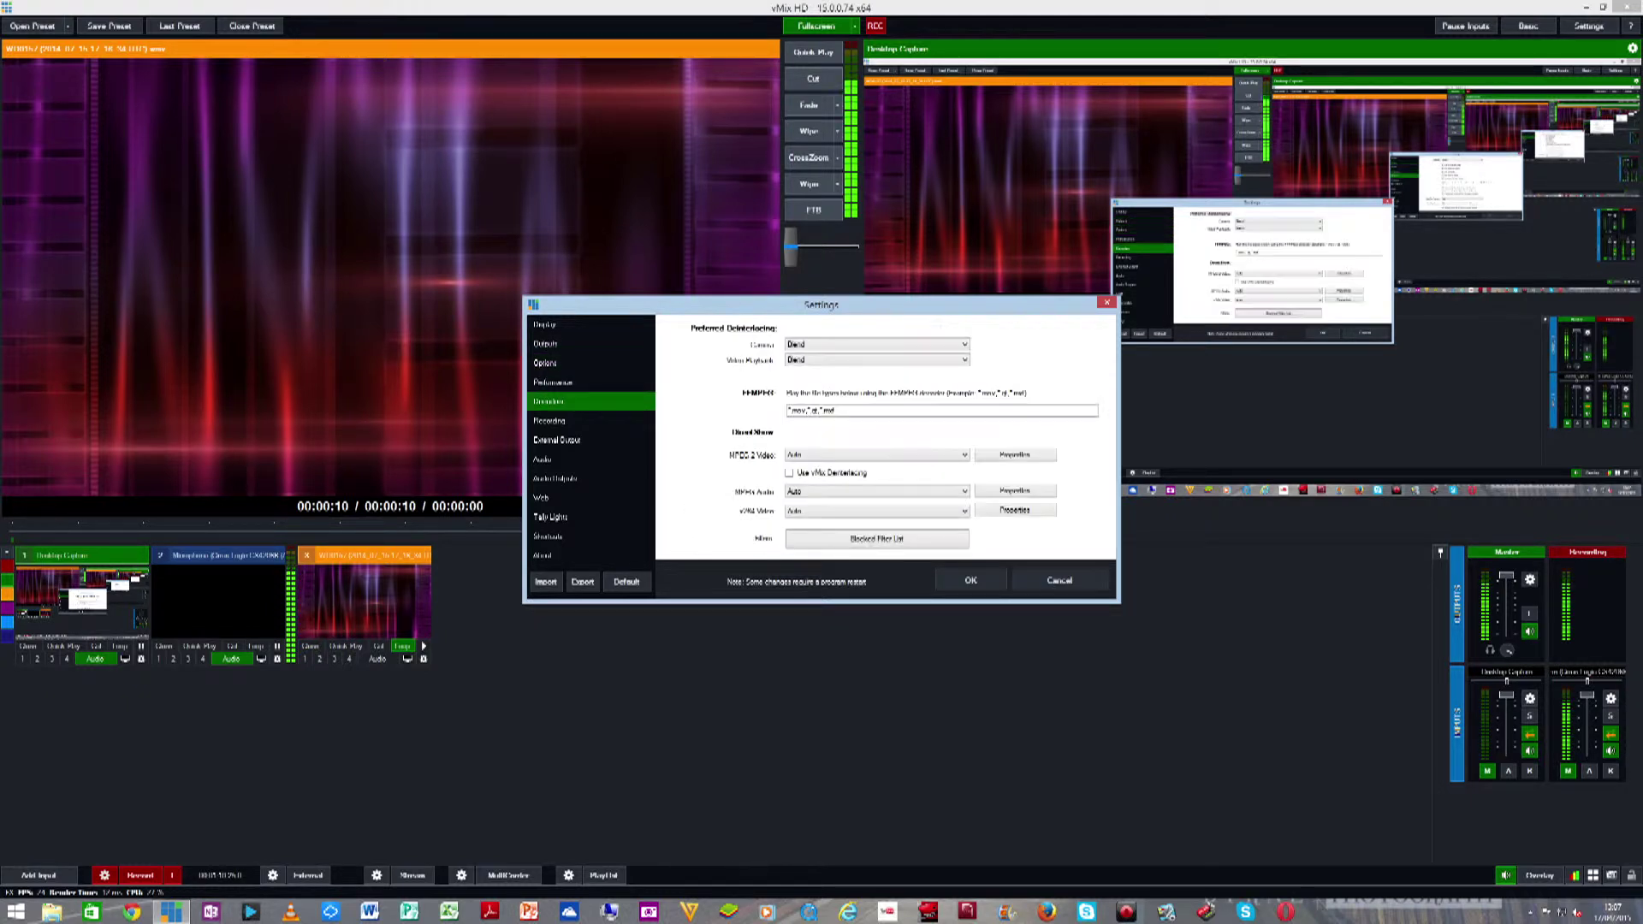
pyautogui.click(556, 440)
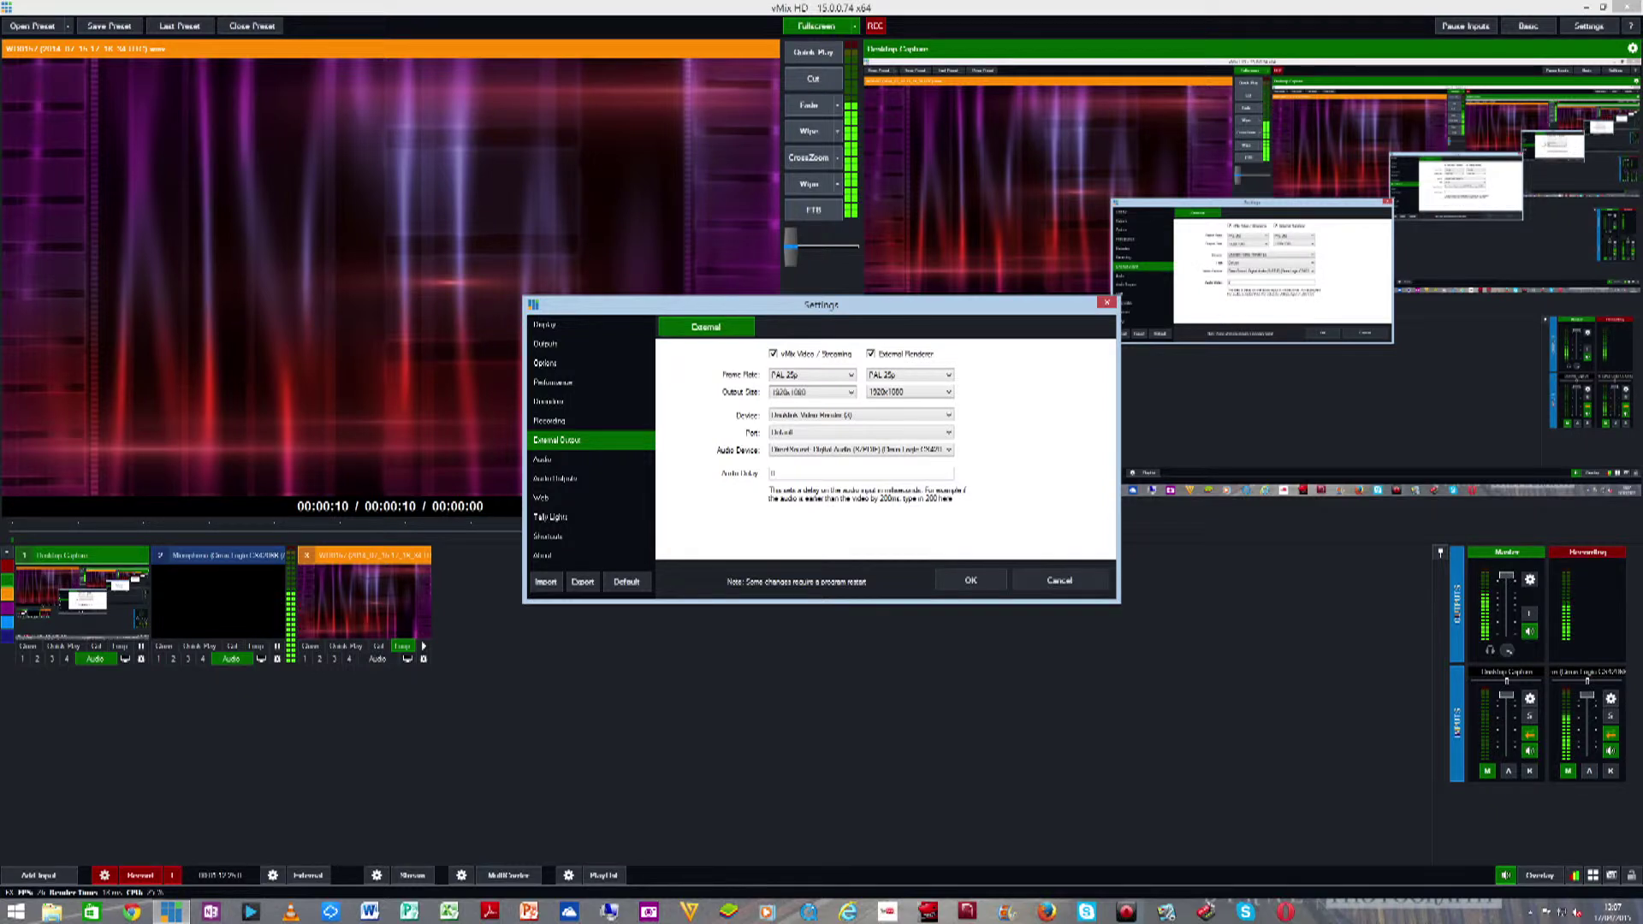
pyautogui.click(542, 460)
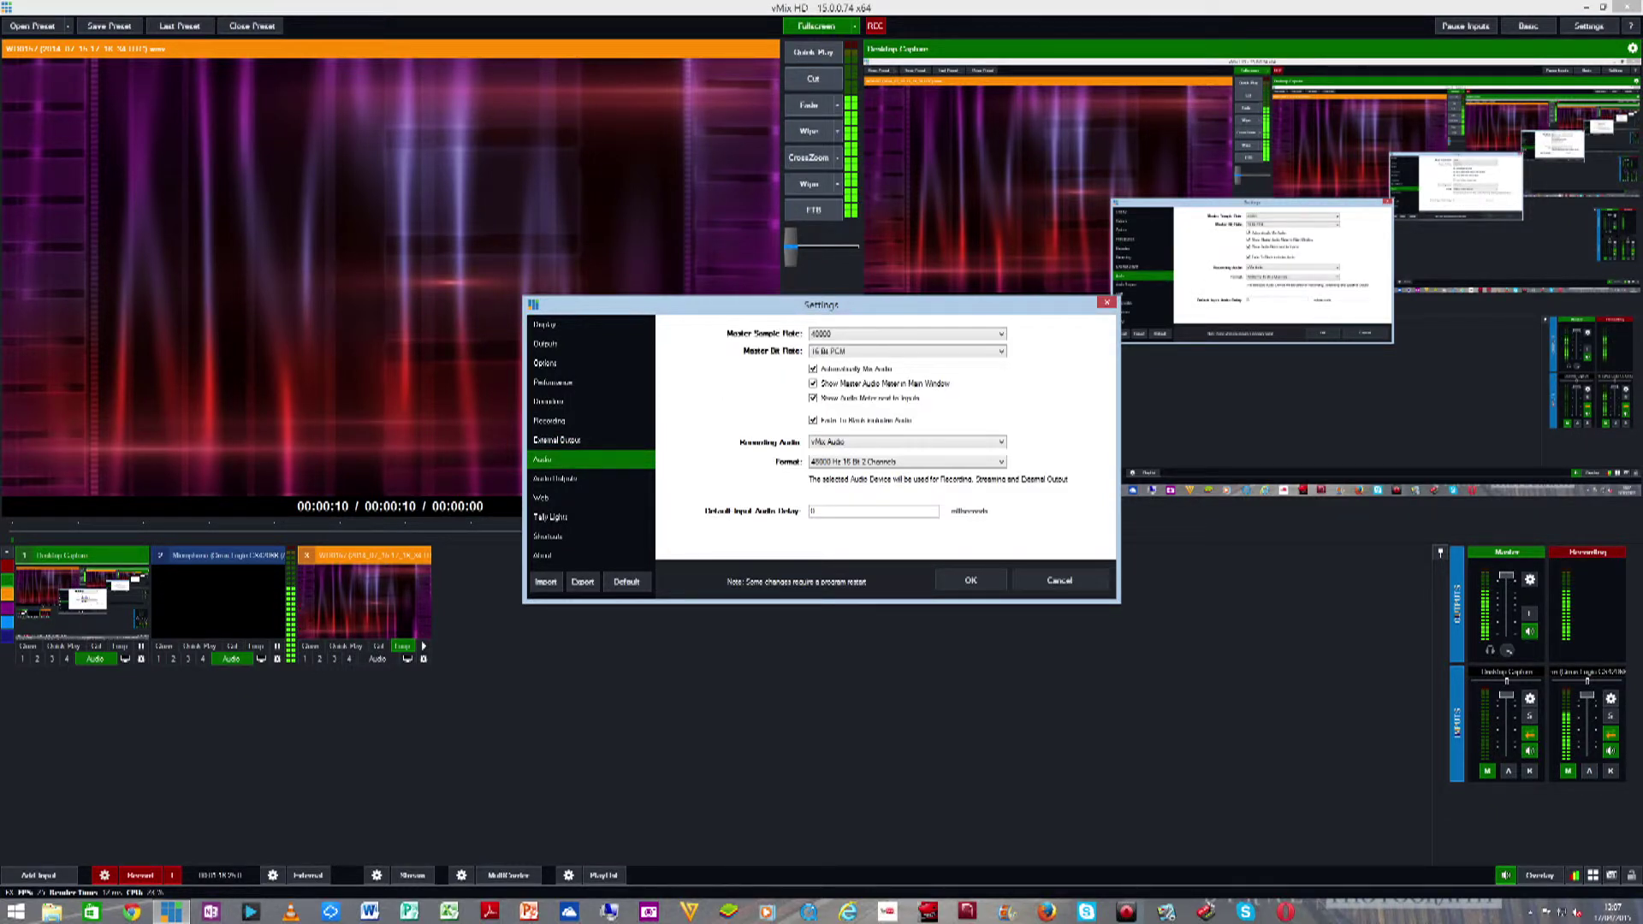
pyautogui.click(554, 478)
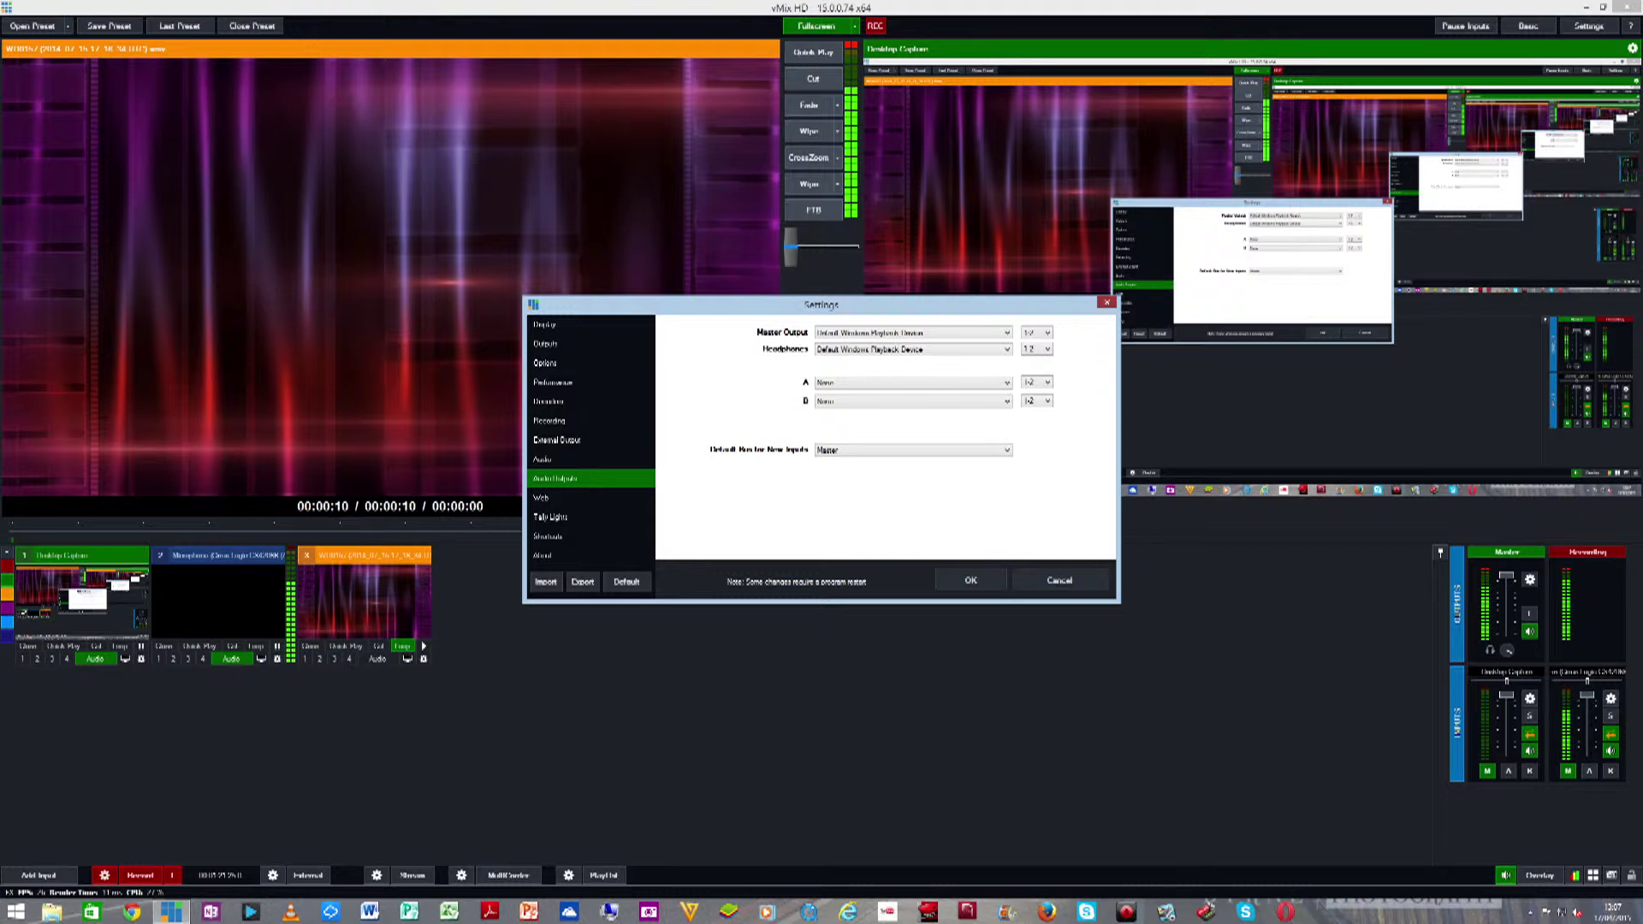
pyautogui.click(1106, 302)
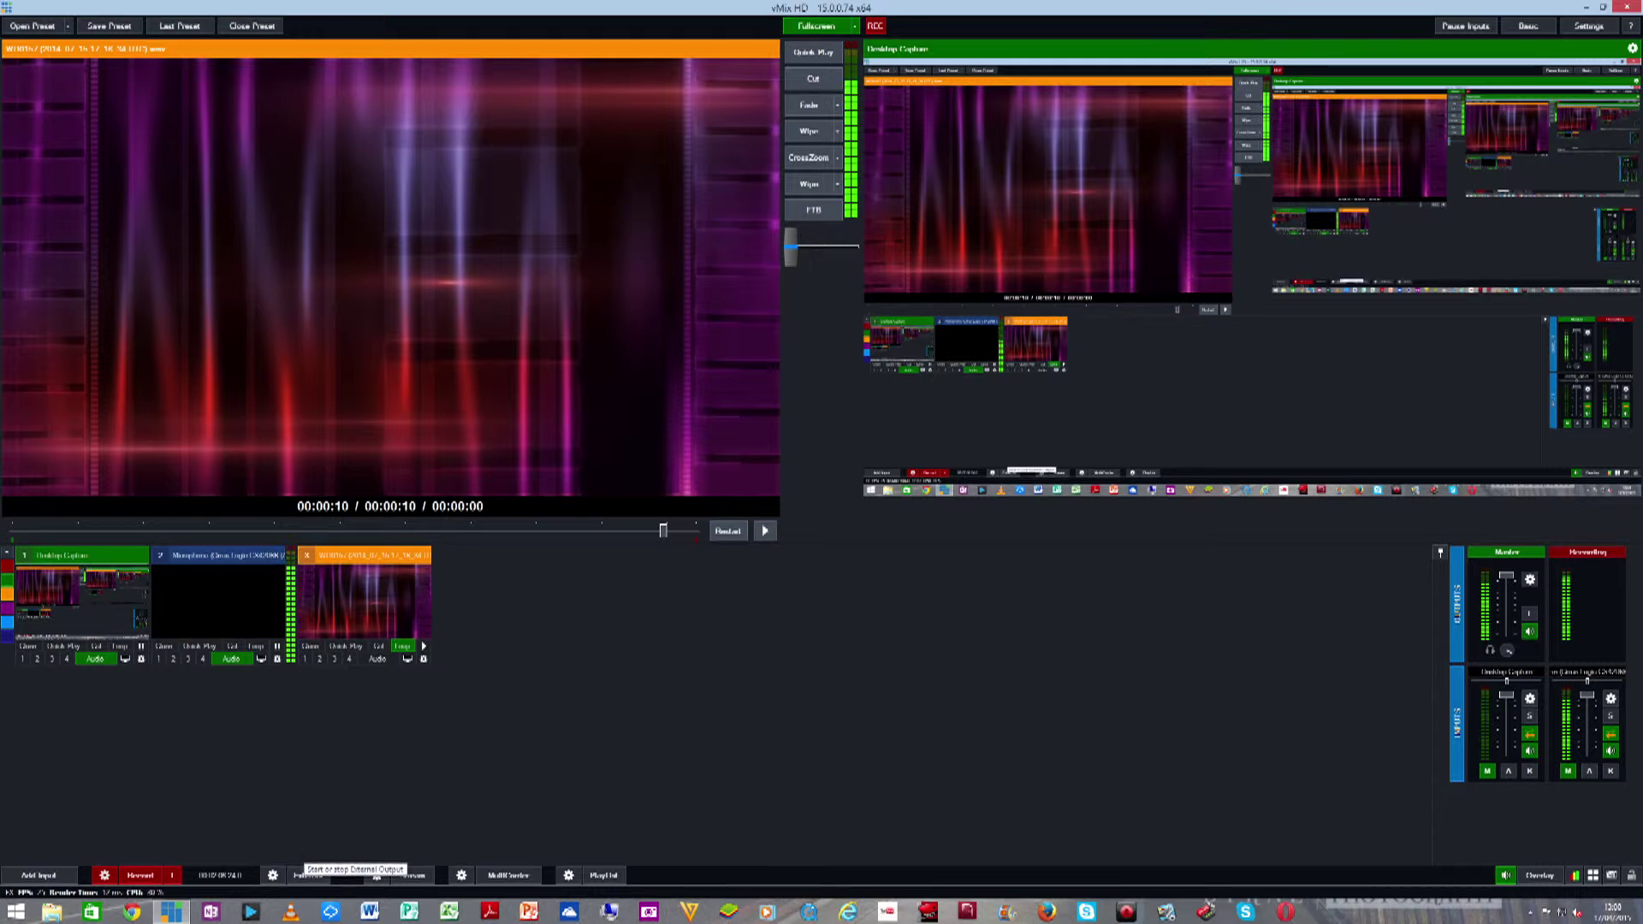
# - Start and stop the external output, and inspect its source configuration without changing anything
pyautogui.click(308, 875)
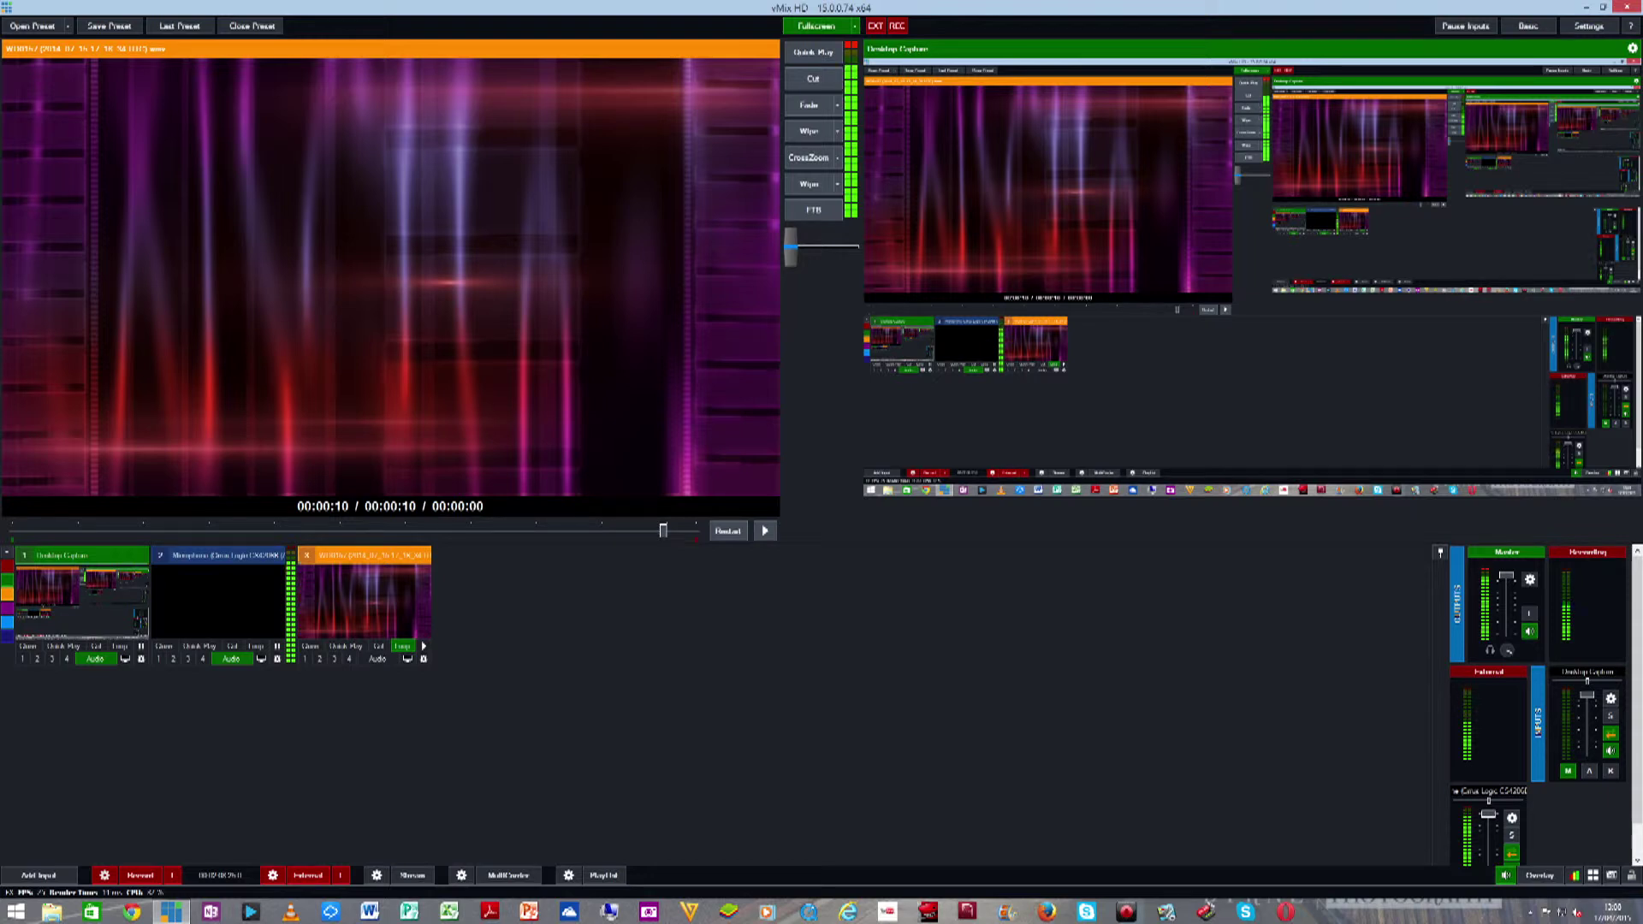
pyautogui.click(308, 875)
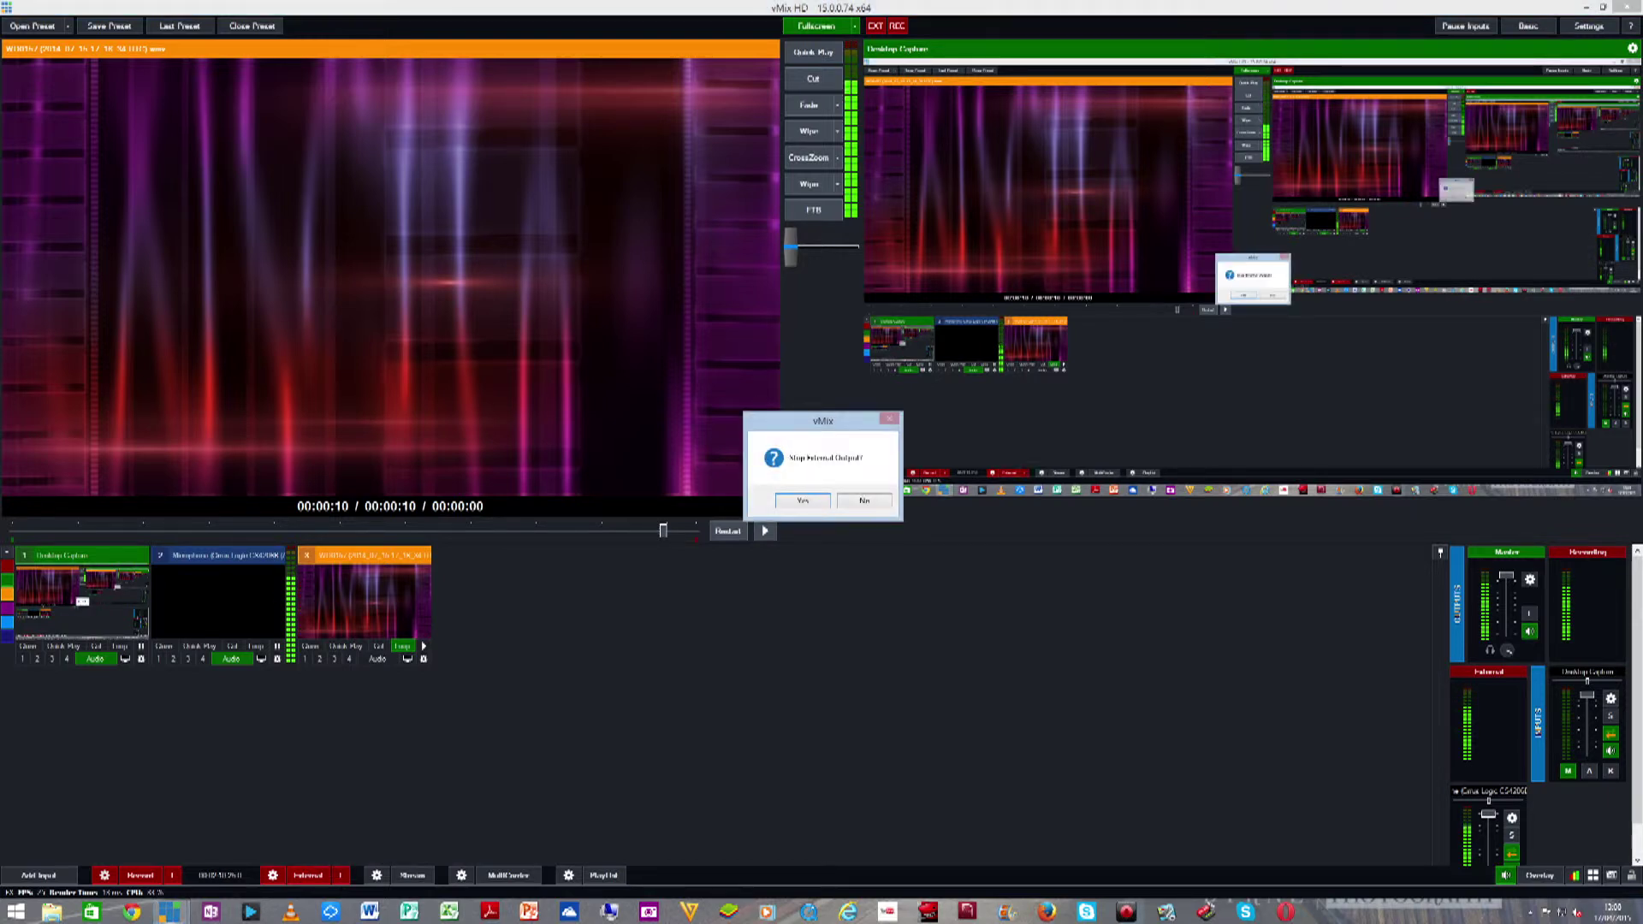
pyautogui.press('Return')
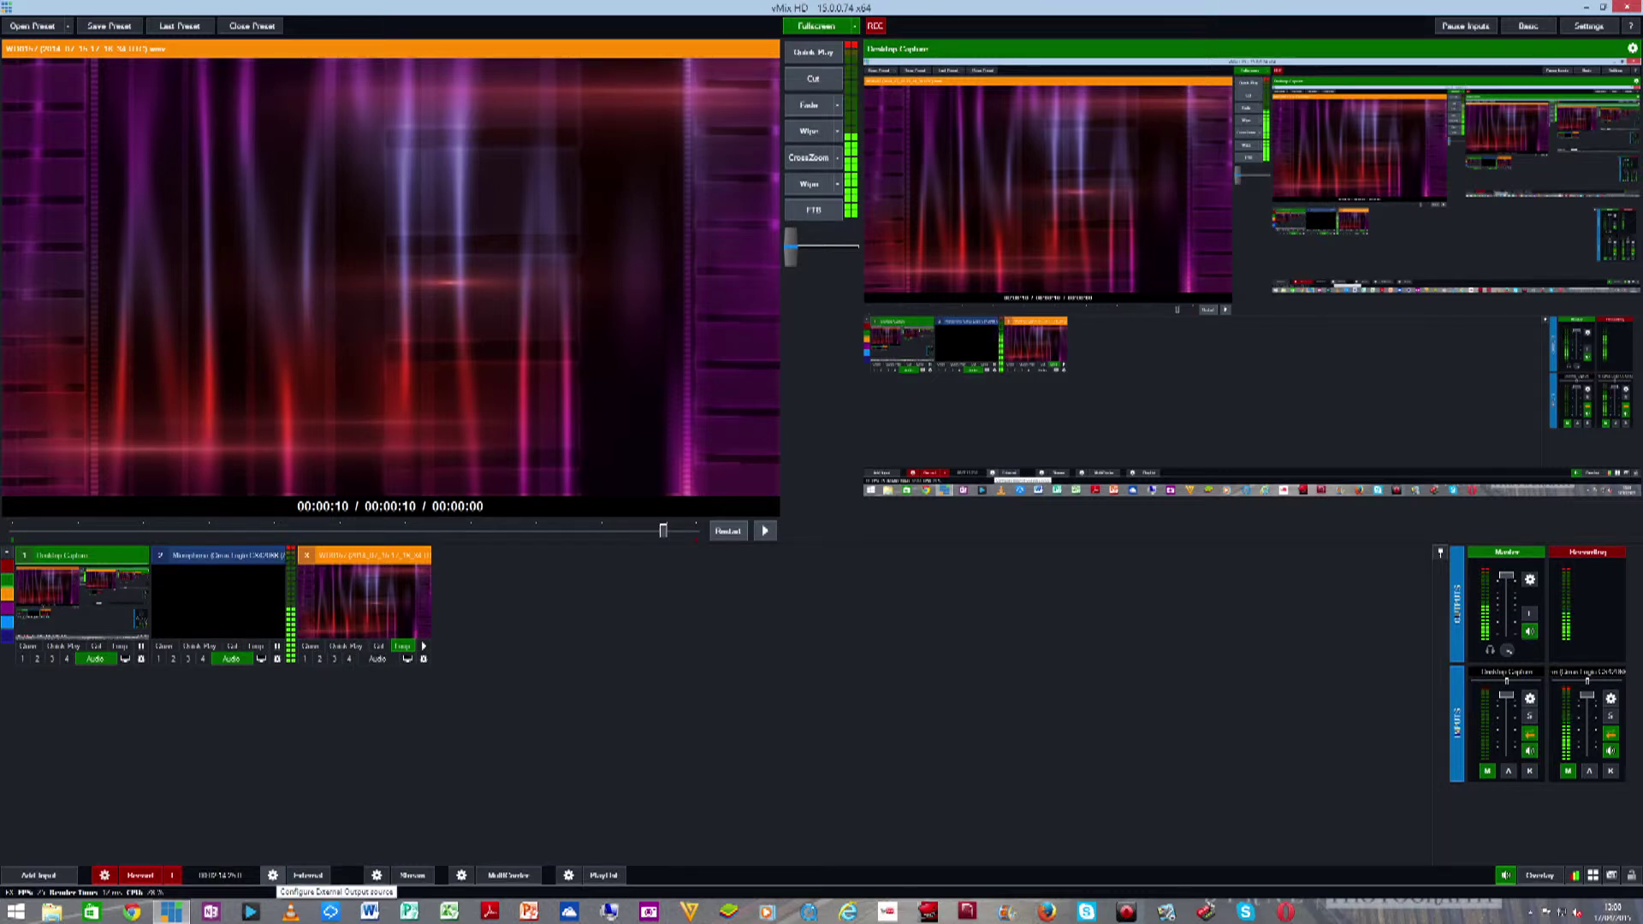
pyautogui.click(272, 875)
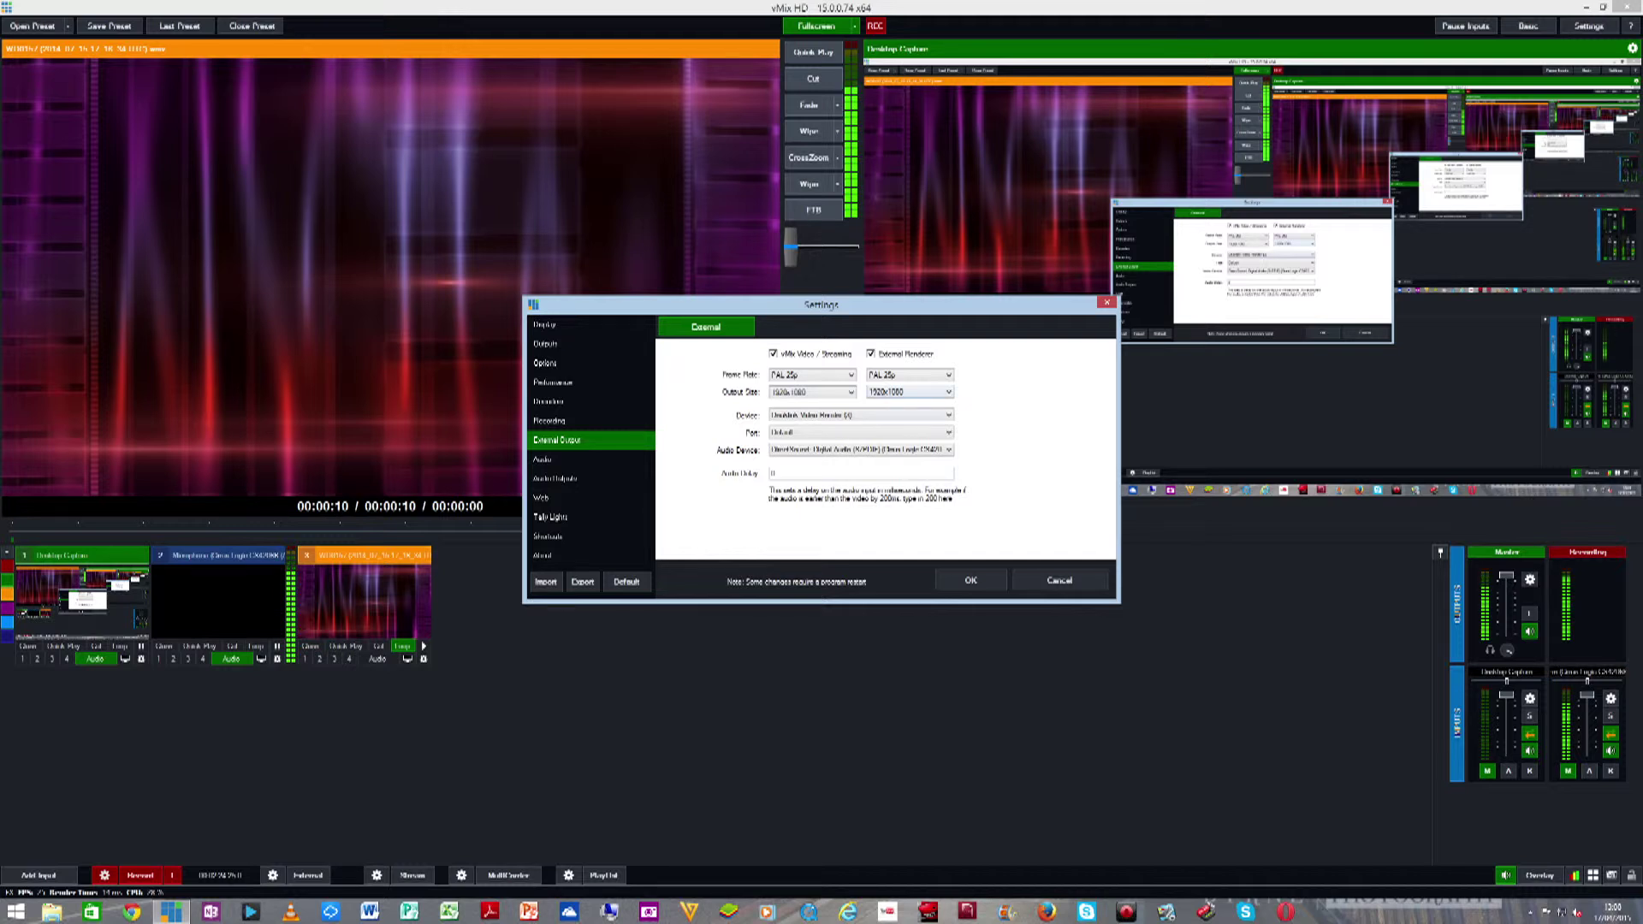
pyautogui.click(1060, 581)
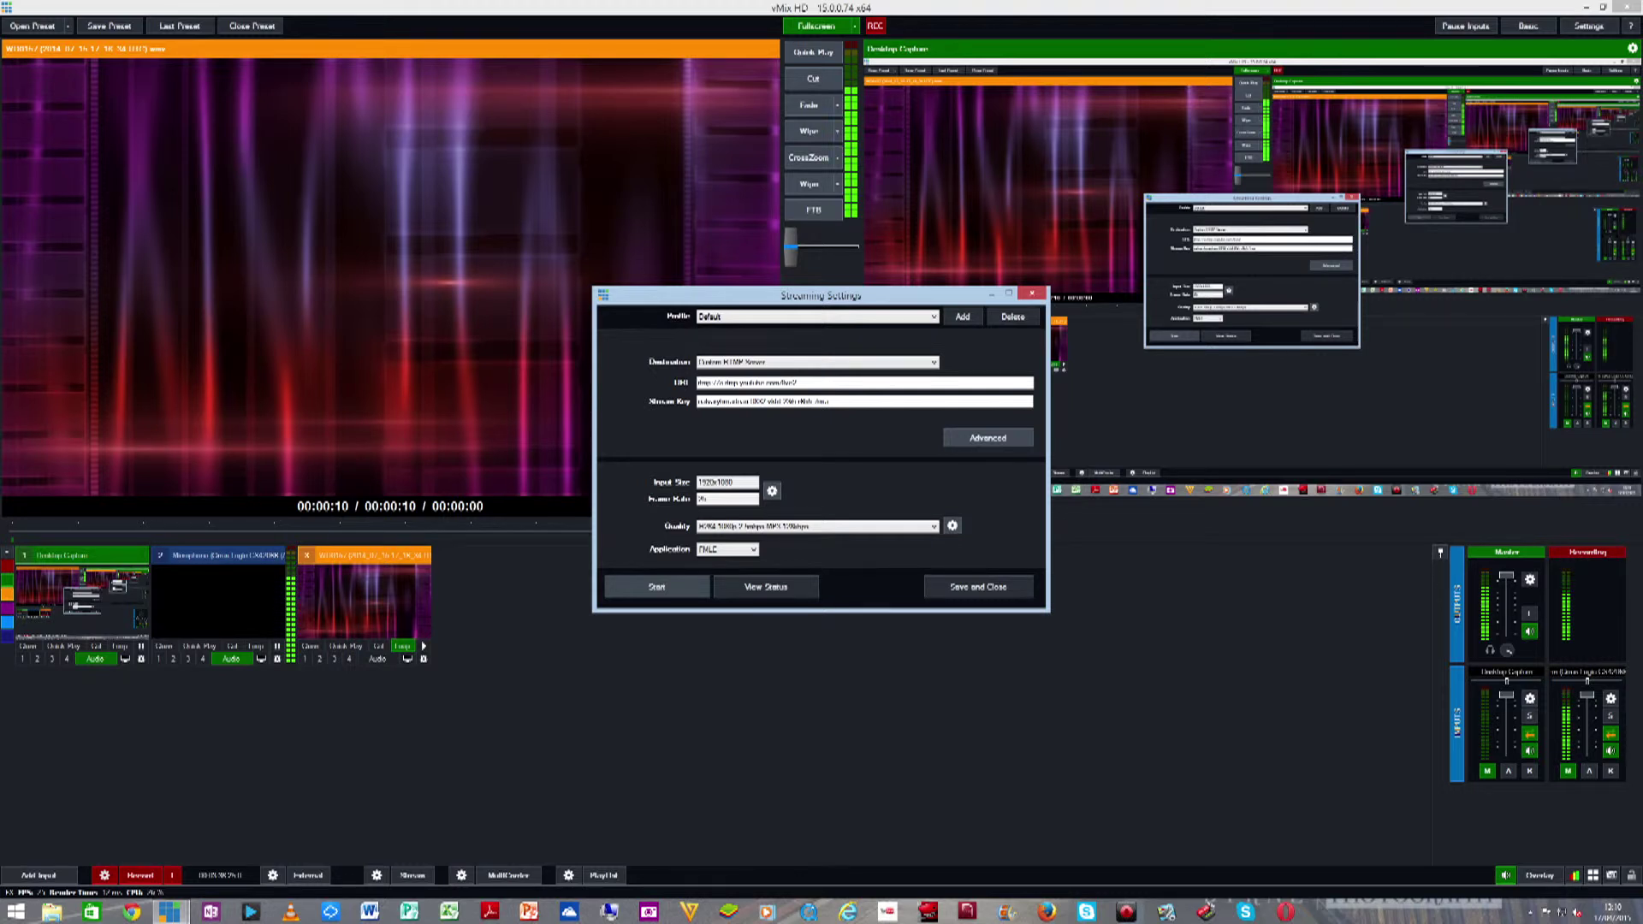
# - Start streaming with the Default profile and arrange the Flash Media Live Encoder and Streaming Settings windows side by side
pyautogui.click(656, 587)
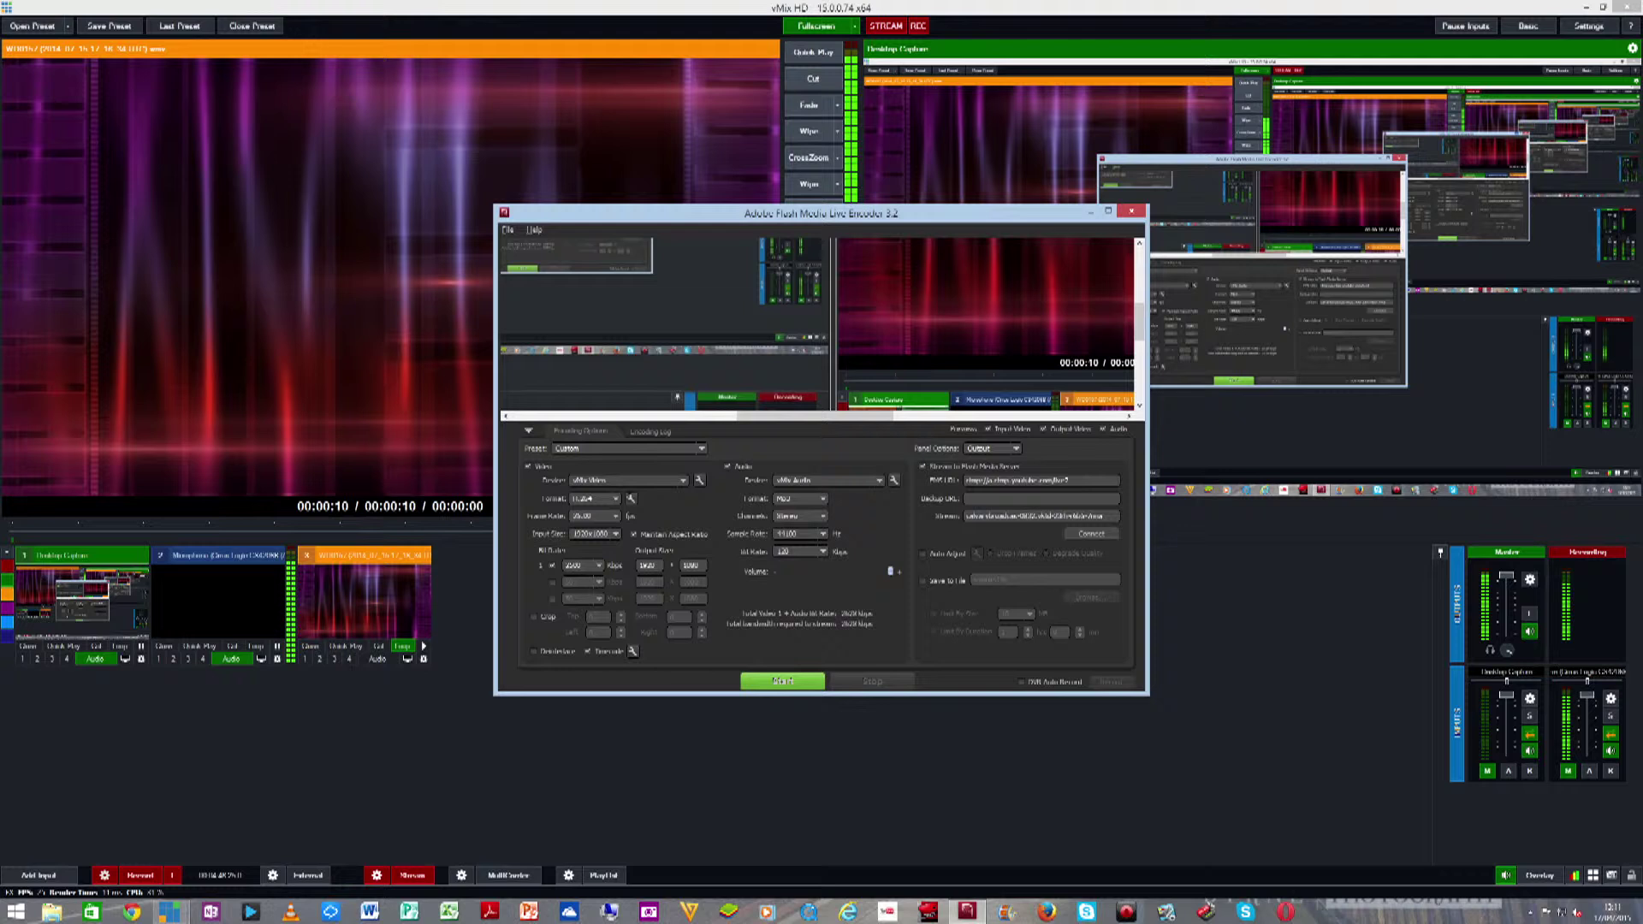
pyautogui.moveTo(684, 213); pyautogui.dragTo(1167, 228)
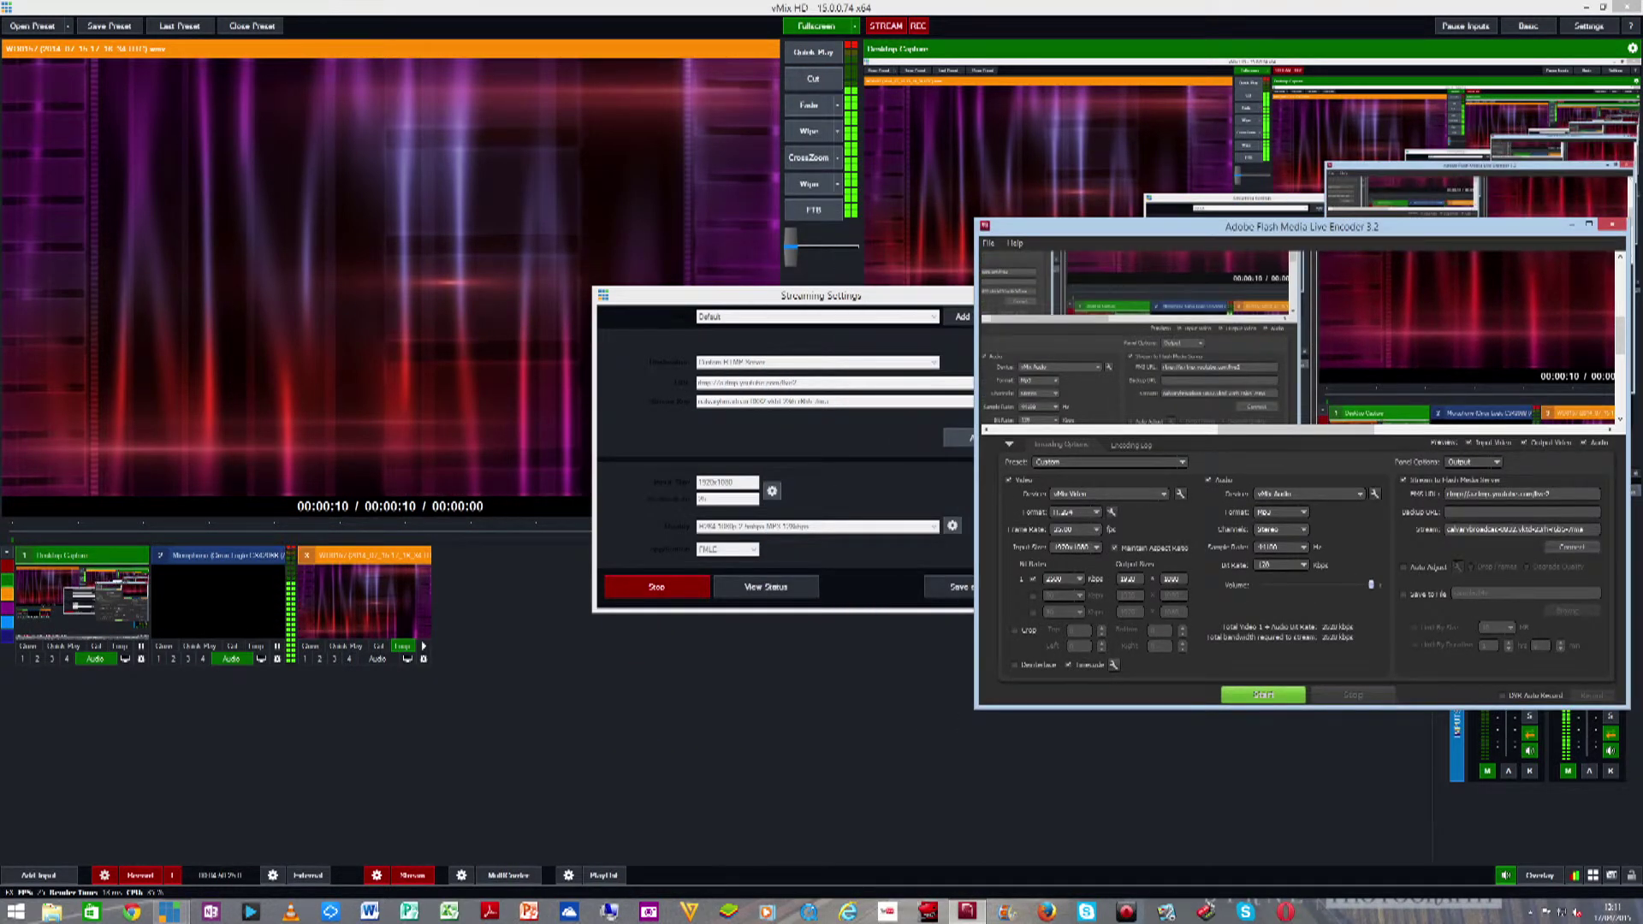
pyautogui.moveTo(856, 296); pyautogui.dragTo(713, 247)
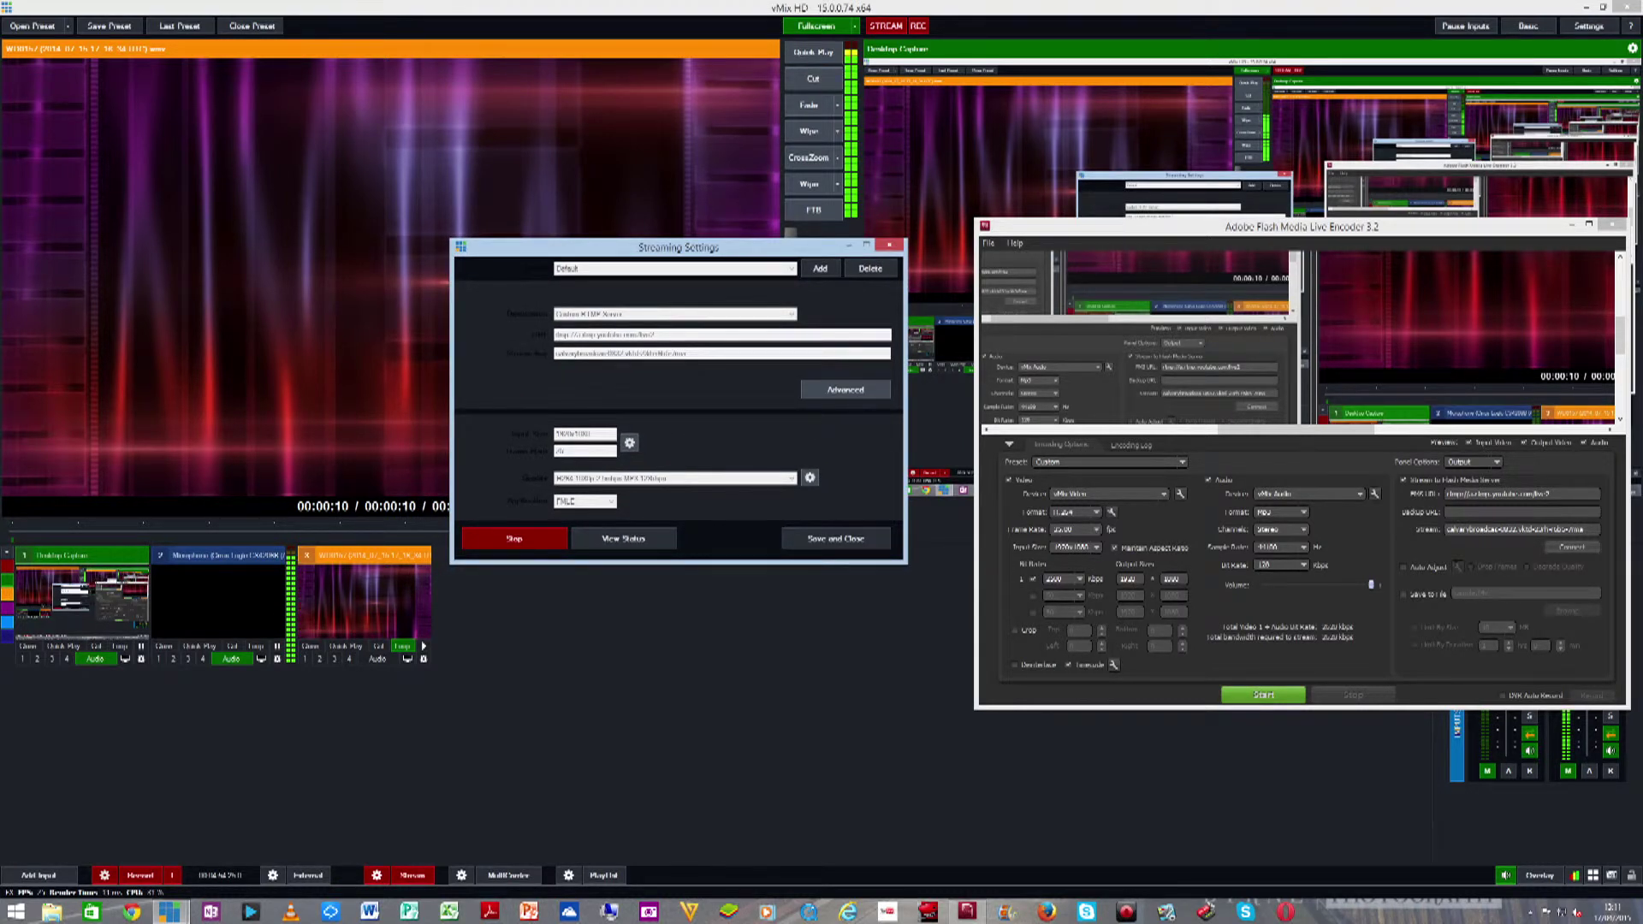
pyautogui.moveTo(1369, 227); pyautogui.dragTo(1313, 201)
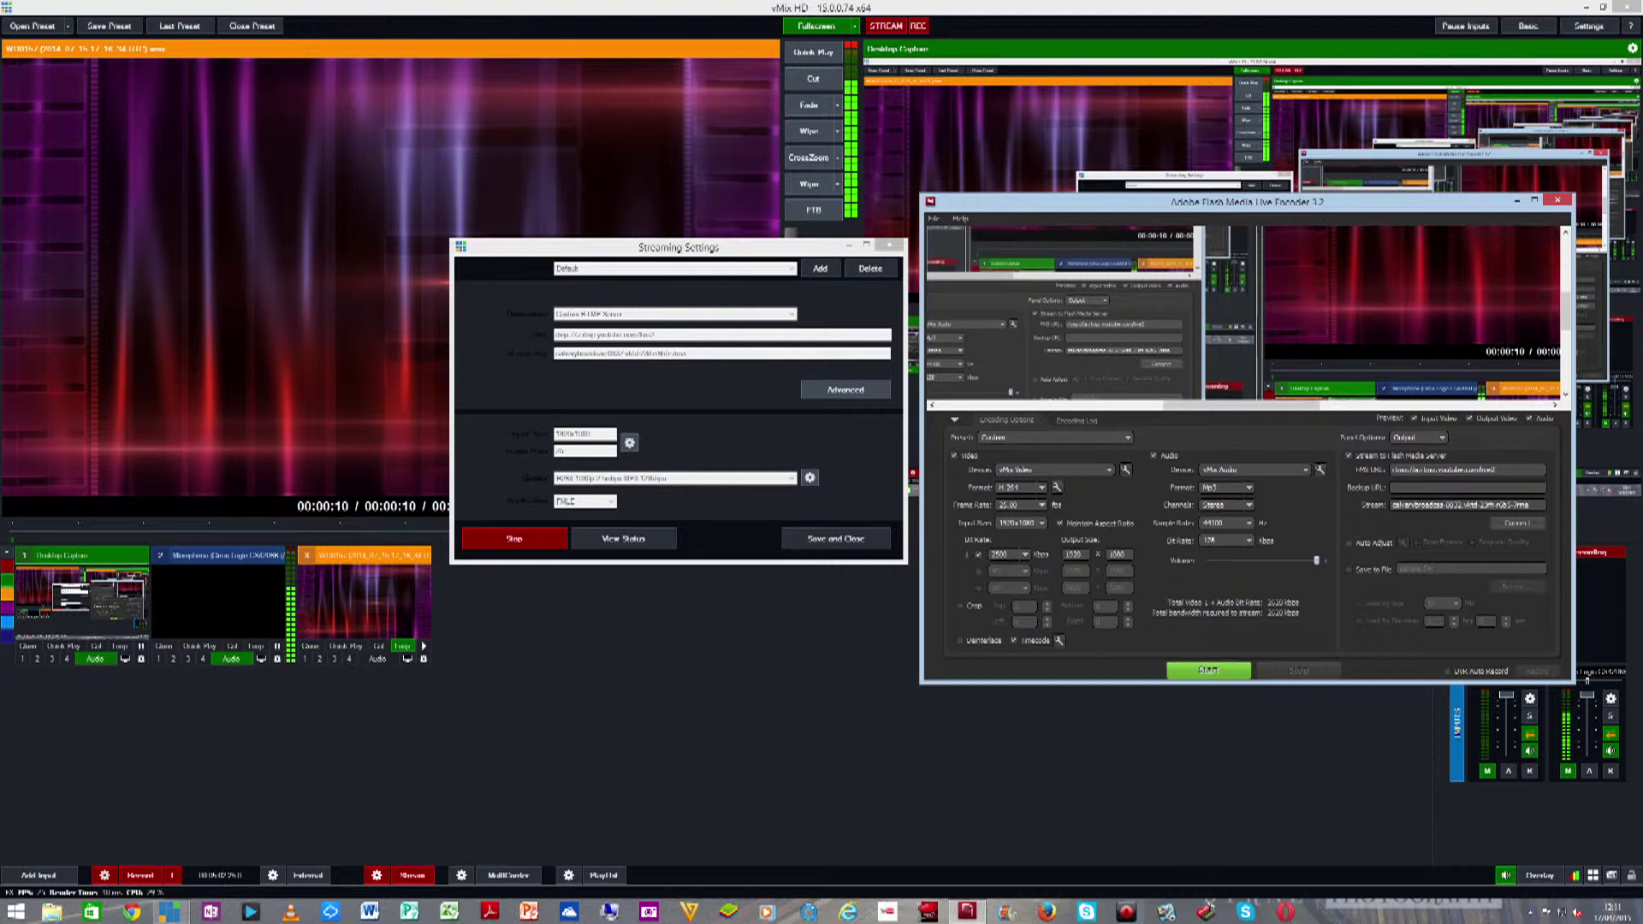
pyautogui.hotkey('alt', 'Tab')
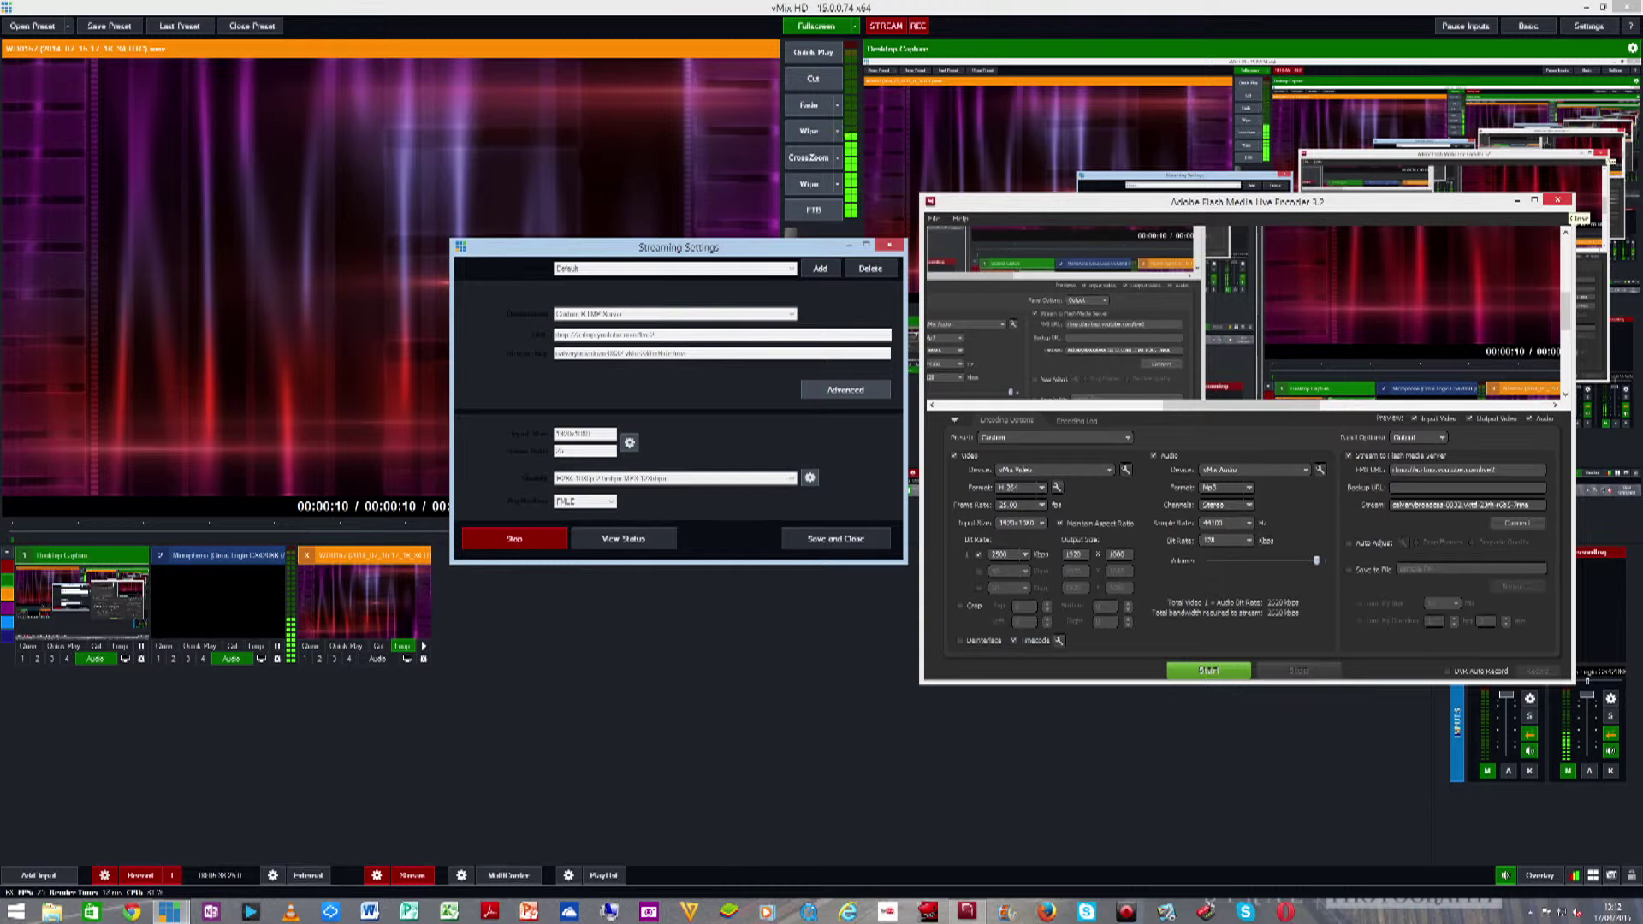
# - Close Flash Media Live Encoder and stop the stream from the Streaming Settings window
pyautogui.click(1558, 201)
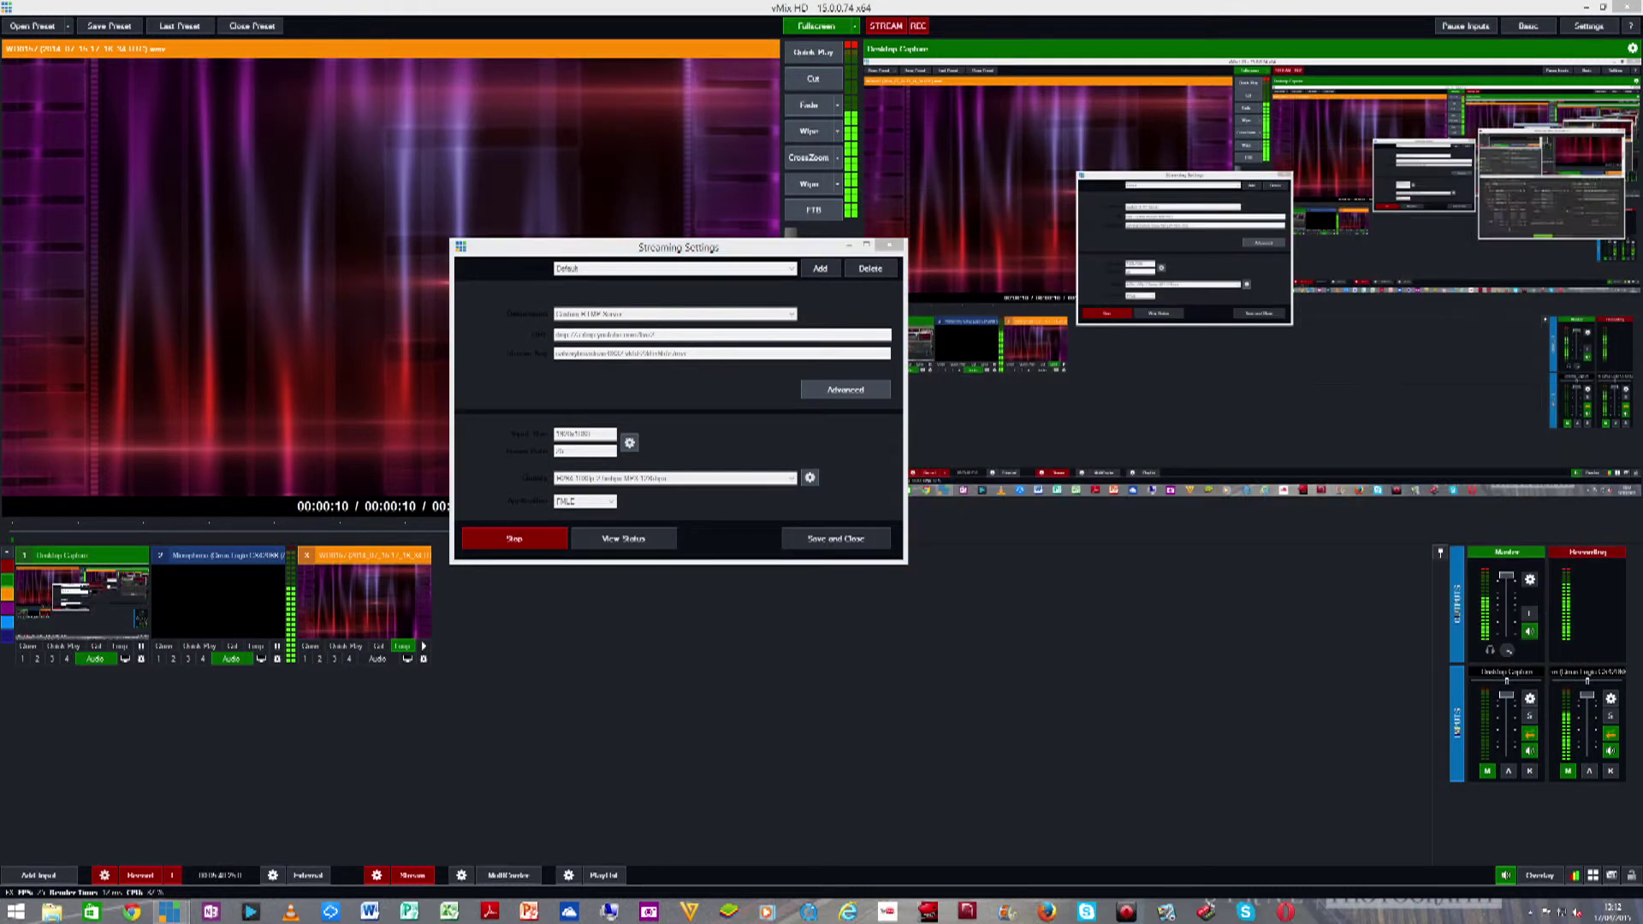
pyautogui.moveTo(678, 248); pyautogui.dragTo(933, 276)
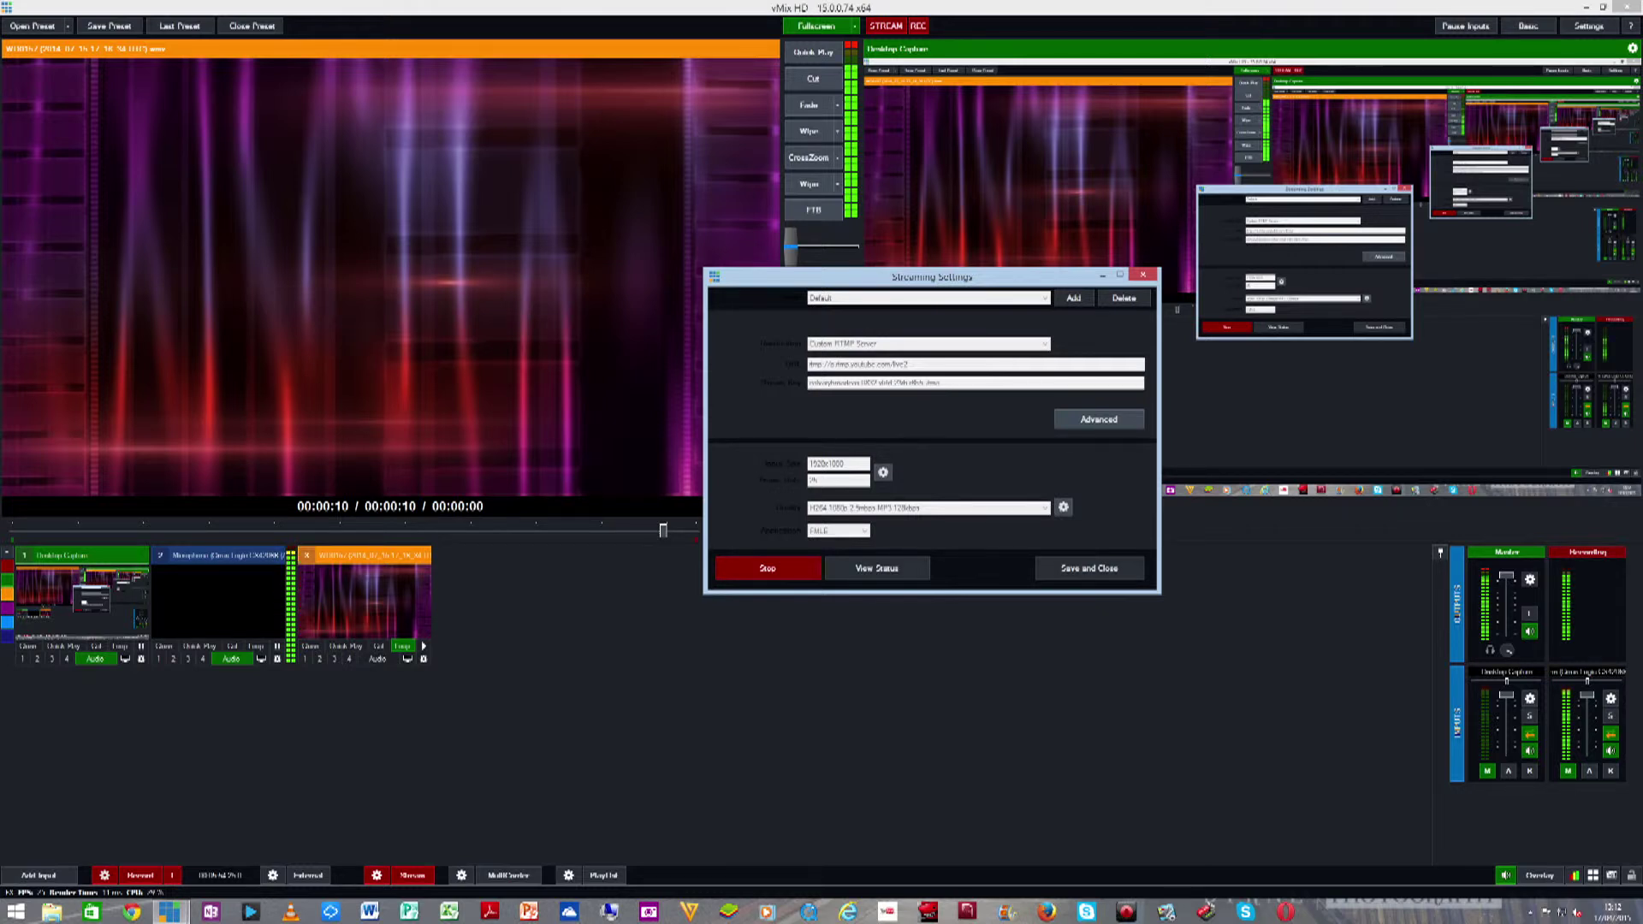
pyautogui.click(768, 568)
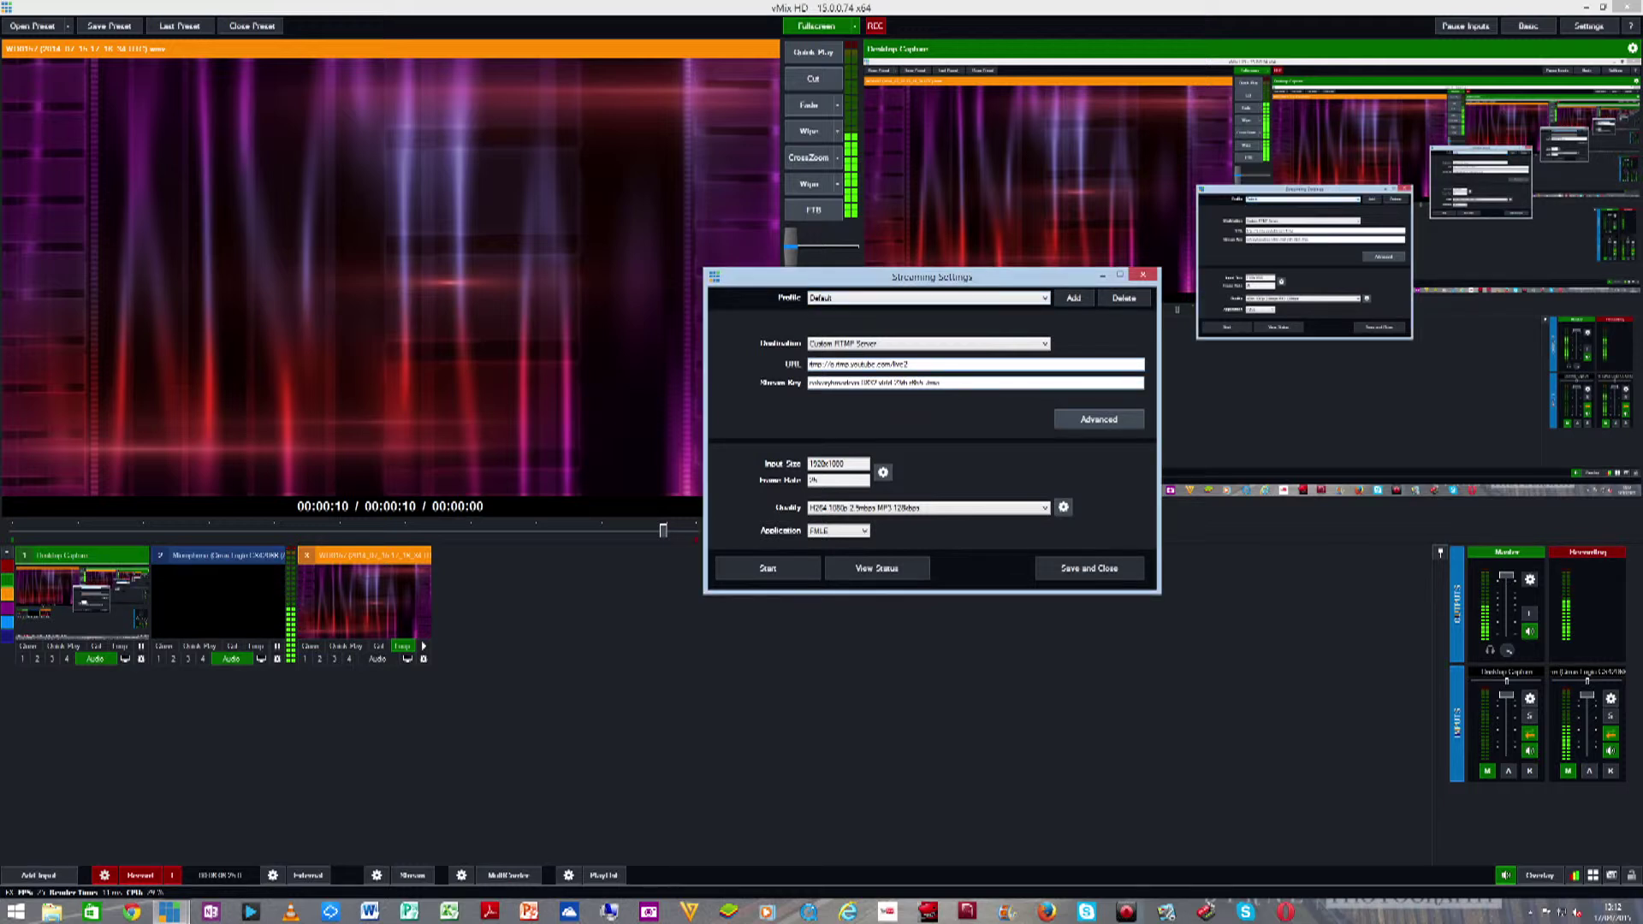
# - Examine the available streaming destinations, keeping Custom RTMP Server selected
pyautogui.click(929, 343)
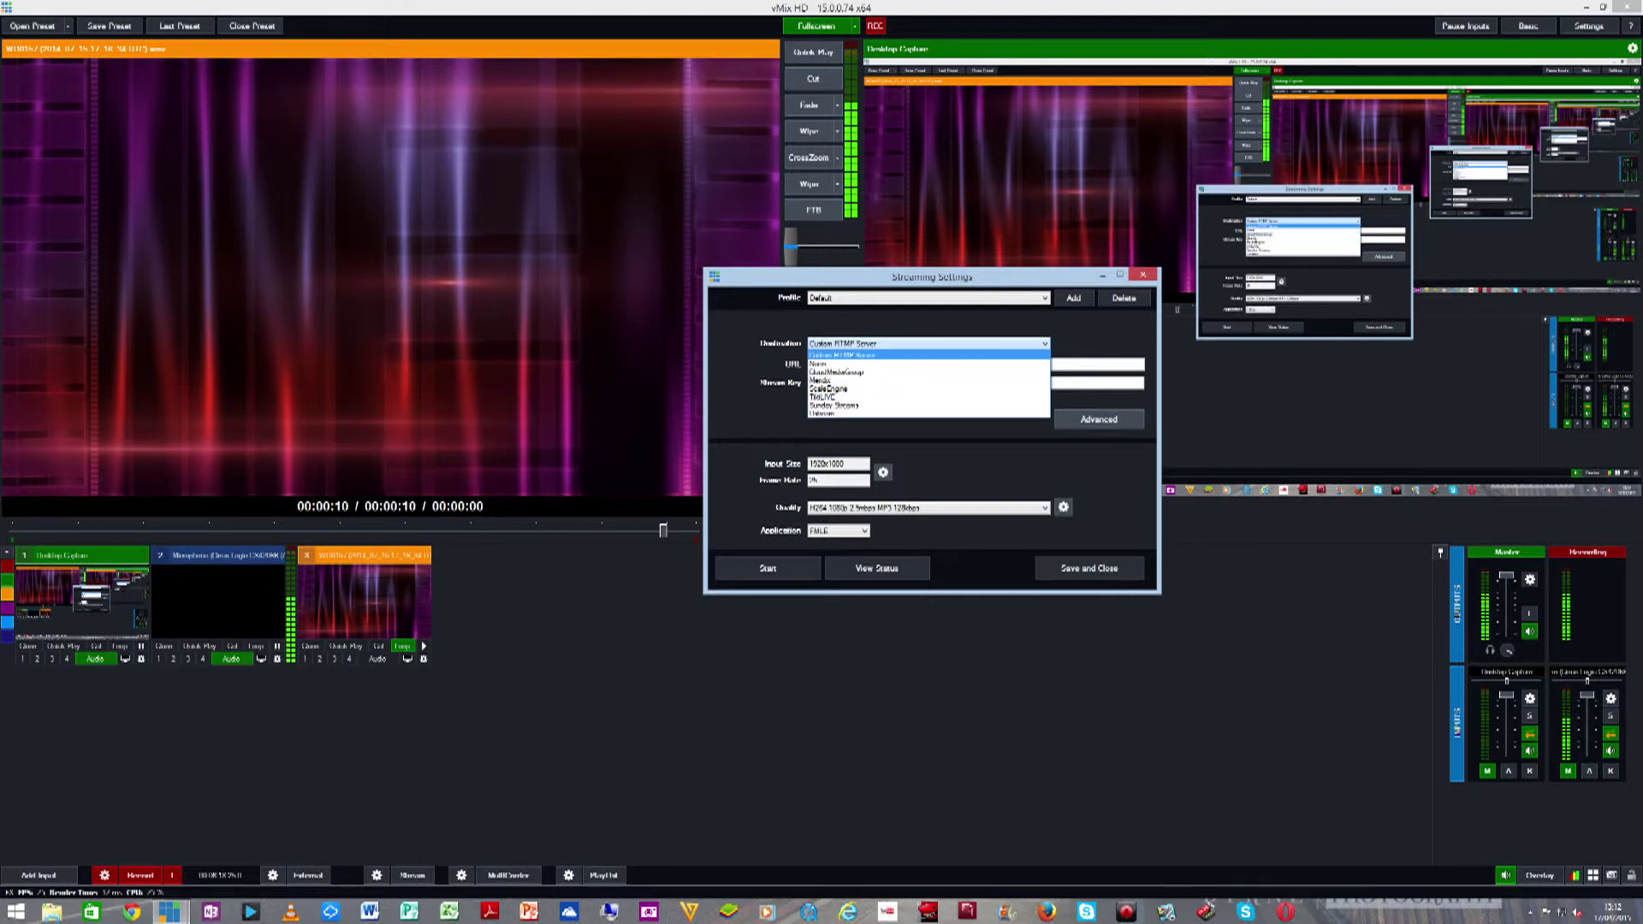
pyautogui.press('Return')
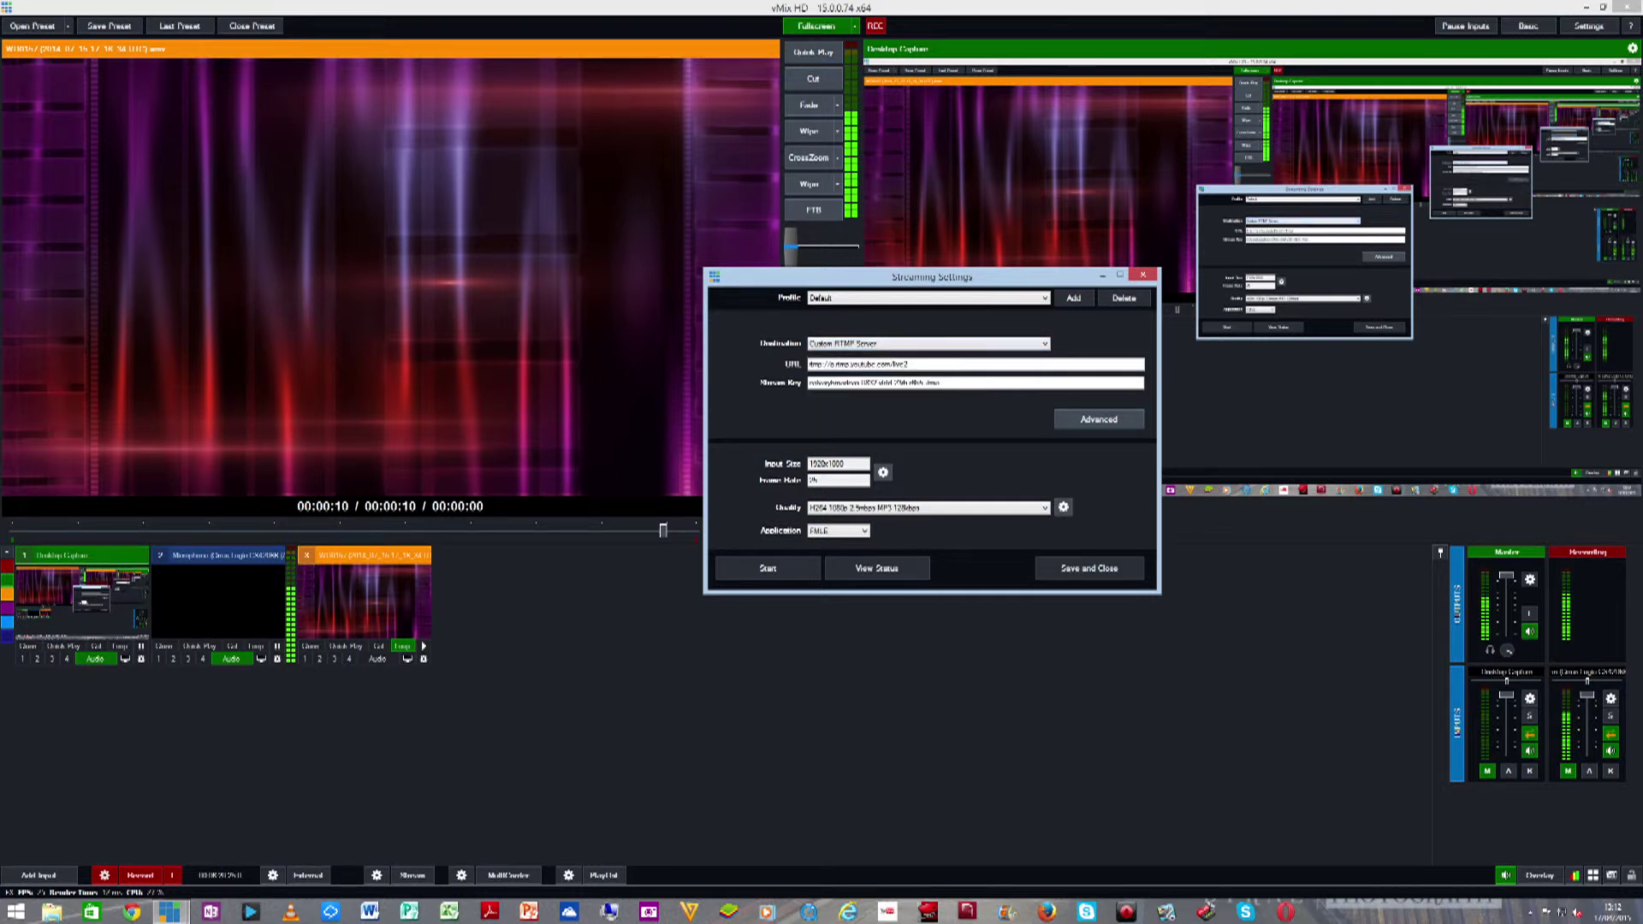
pyautogui.hotkey('alt', 'Down')
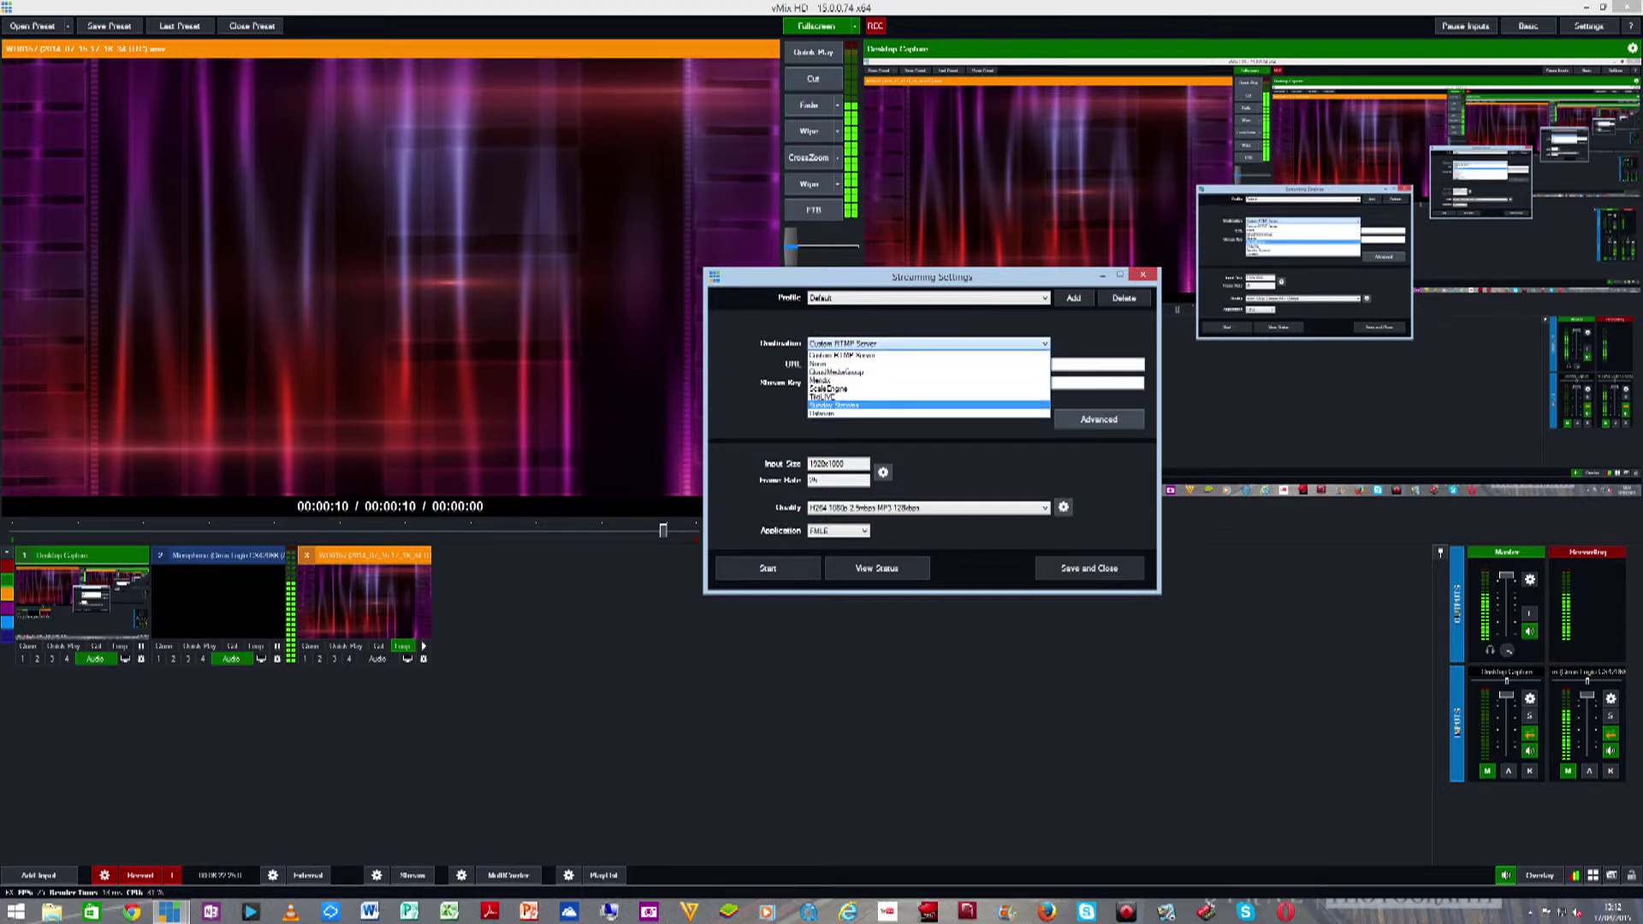
pyautogui.press('Escape')
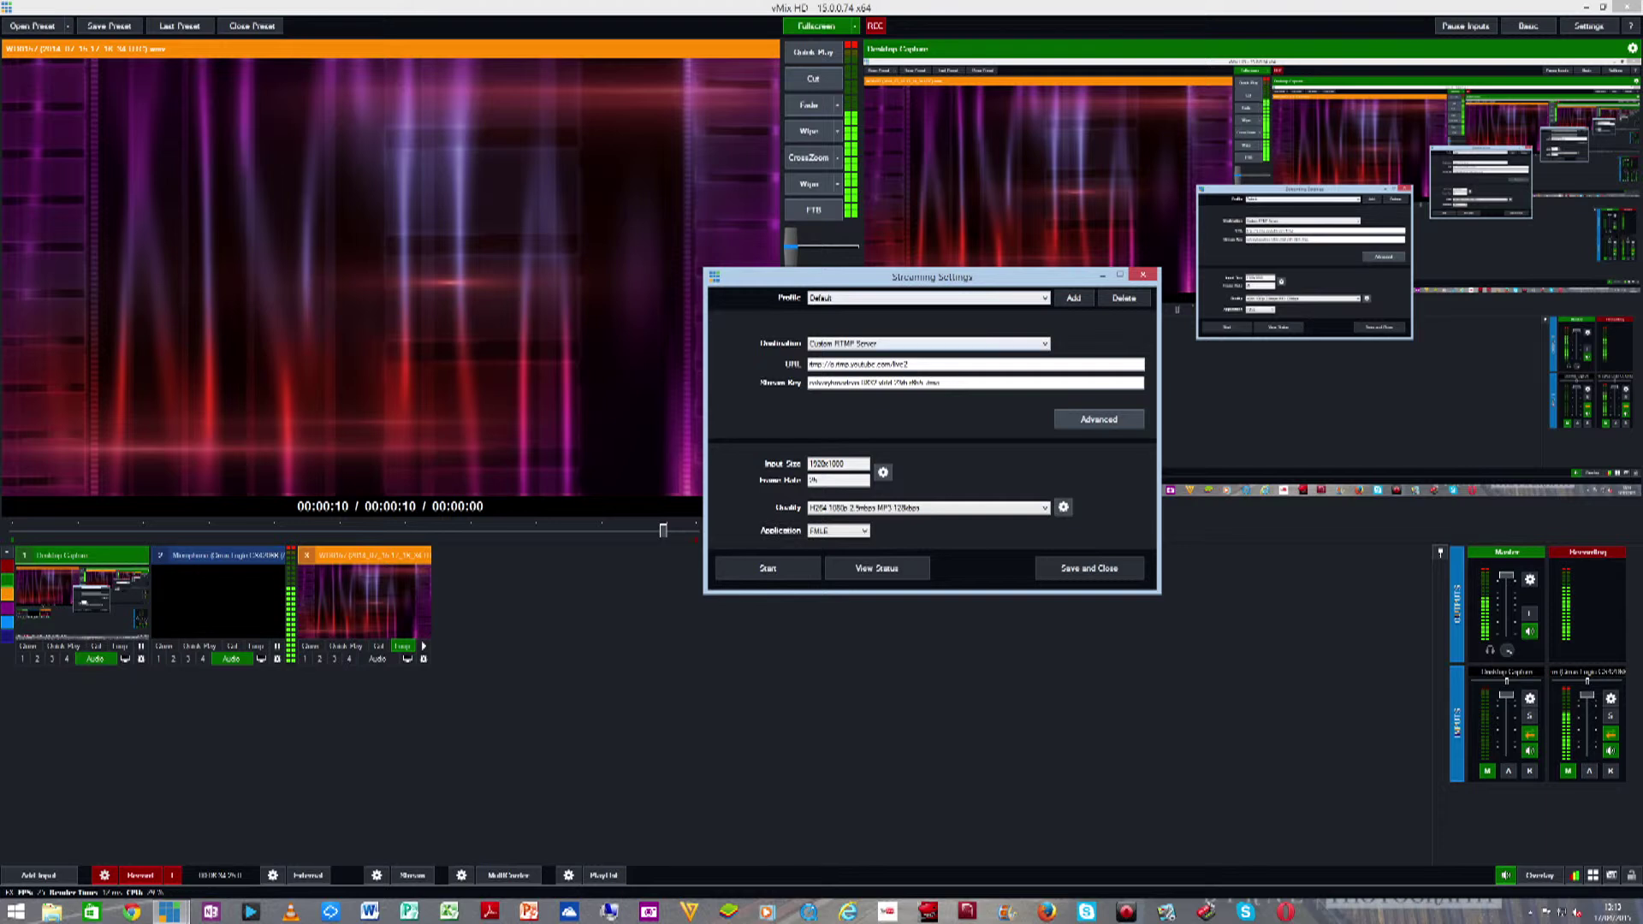
pyautogui.click(929, 343)
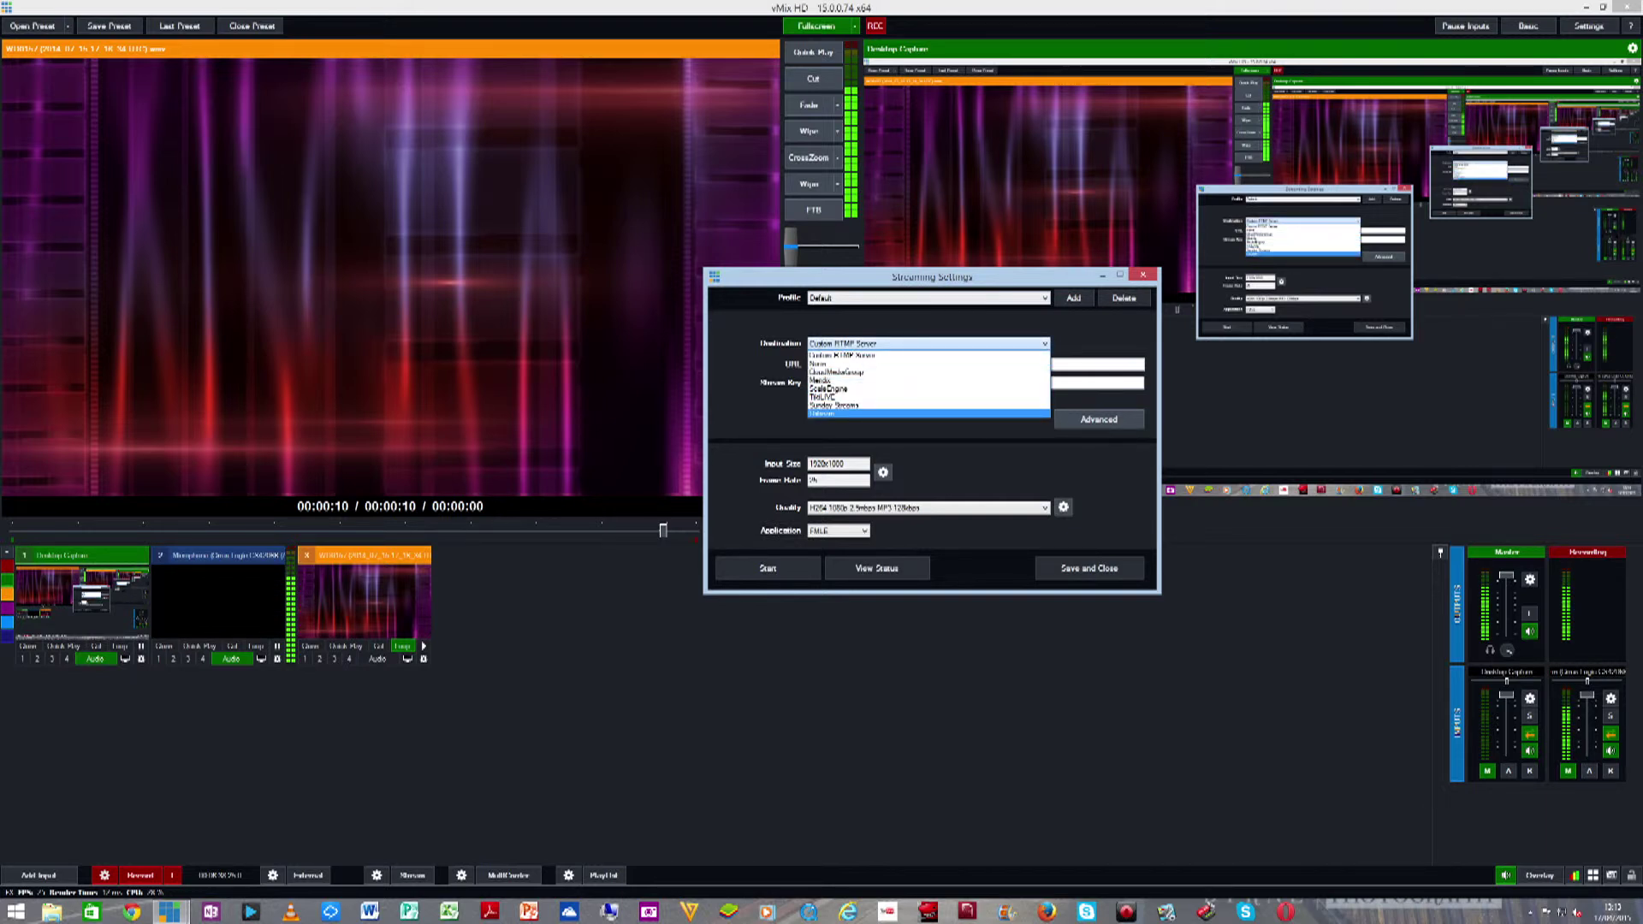
pyautogui.press('Escape')
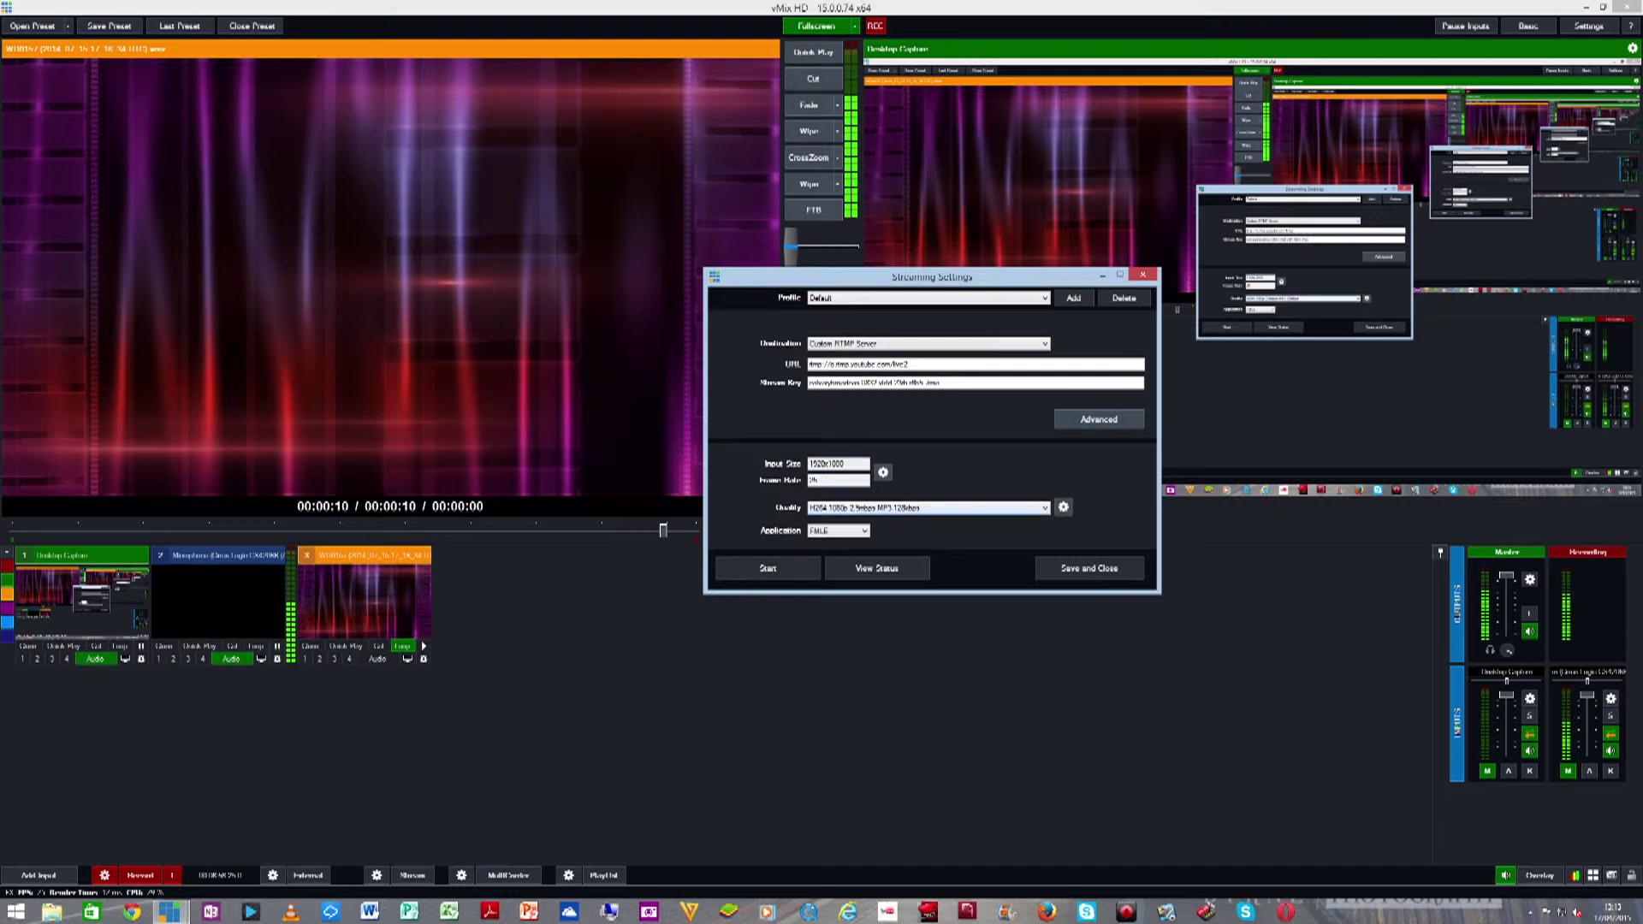
# - Examine the stream quality presets and the encoder application options, keeping the current selections
pyautogui.click(928, 507)
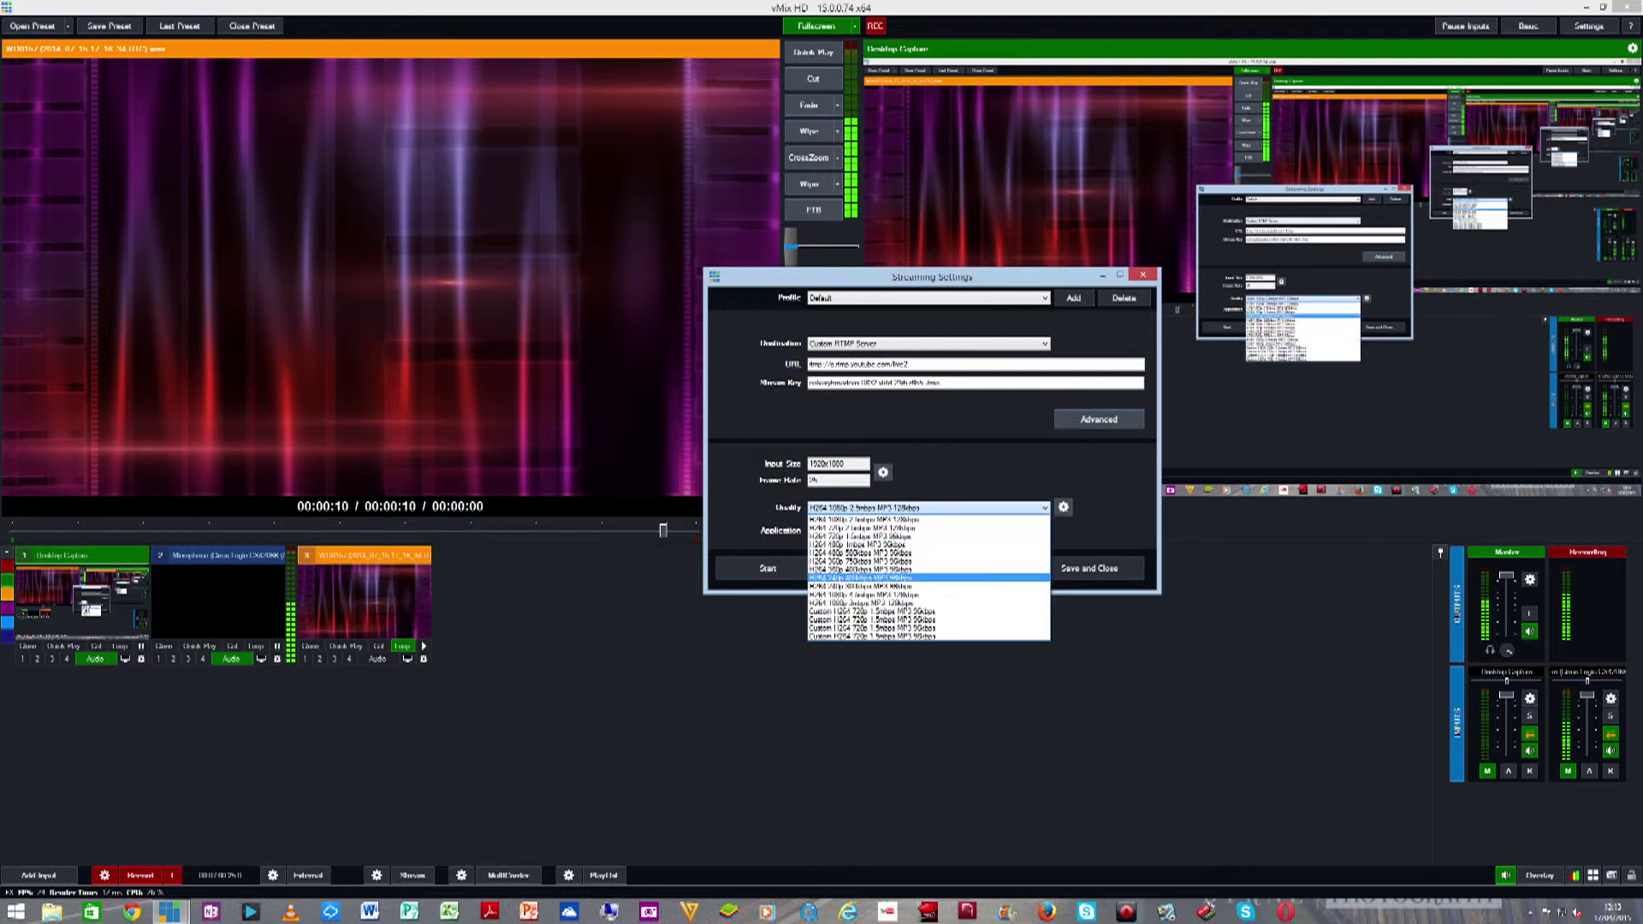
pyautogui.press('Escape')
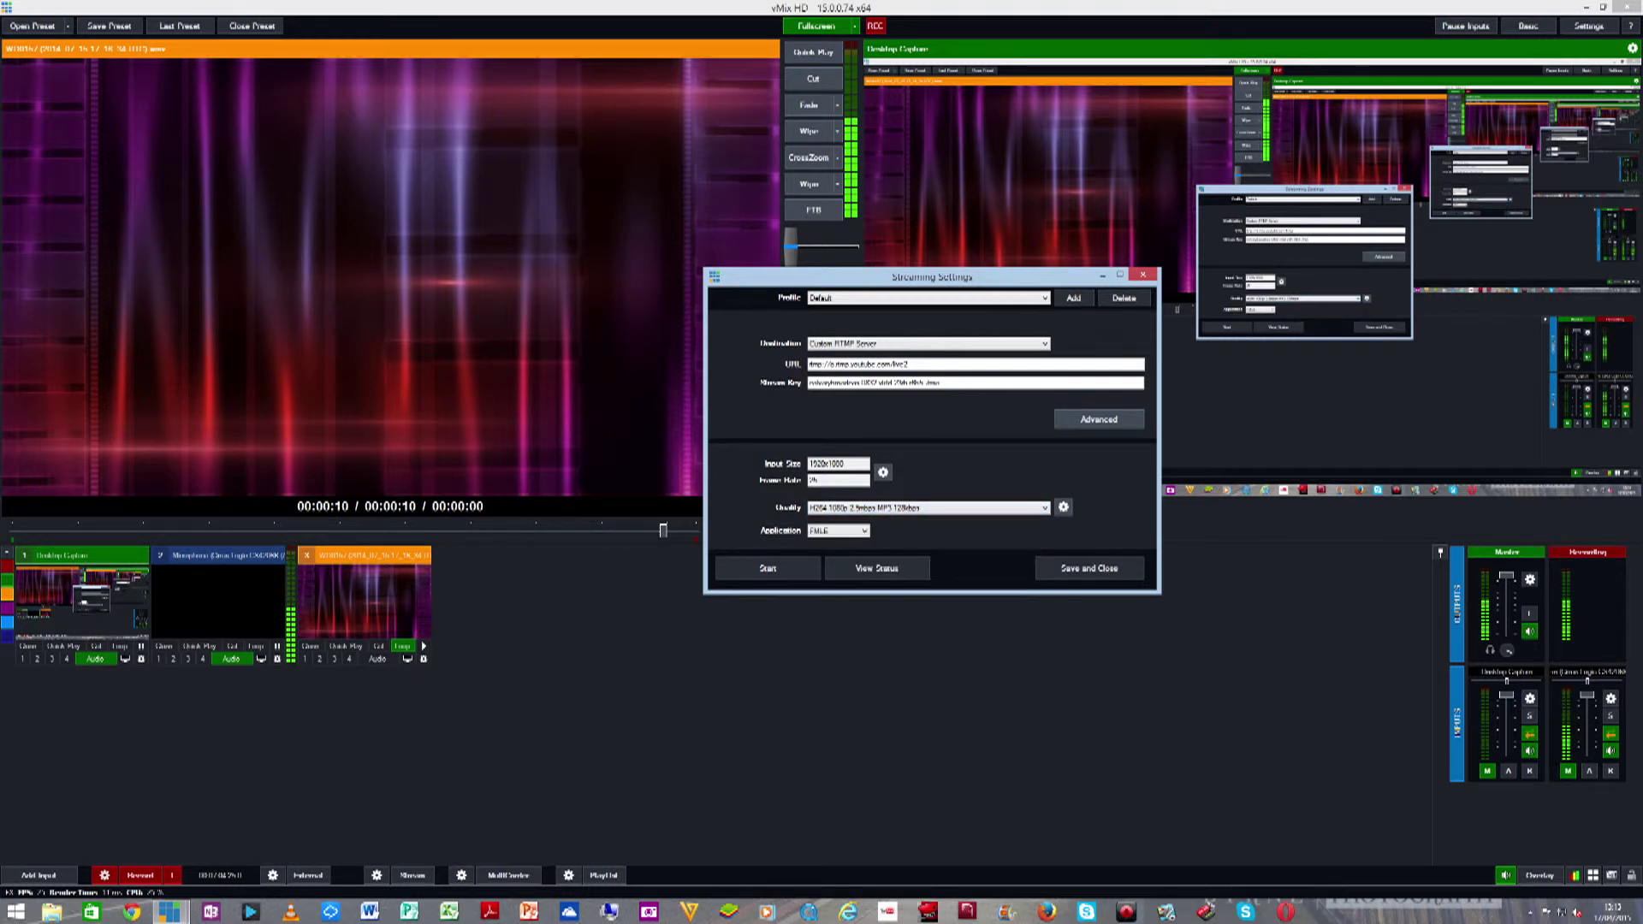
pyautogui.click(855, 530)
pyautogui.click(855, 531)
pyautogui.click(856, 531)
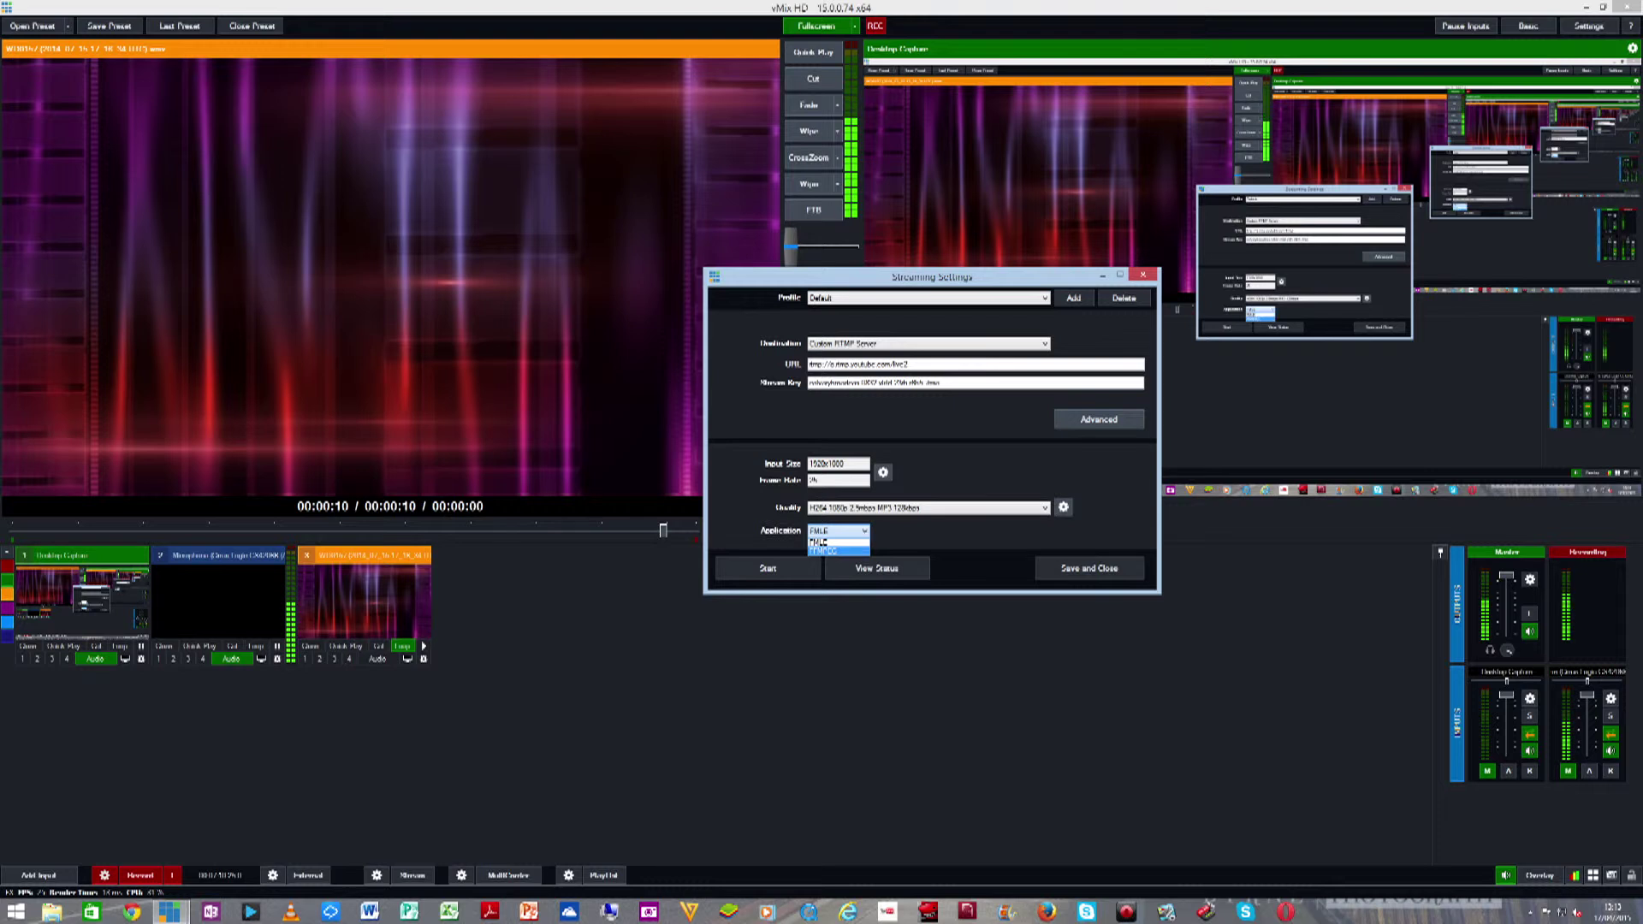
pyautogui.press('Escape')
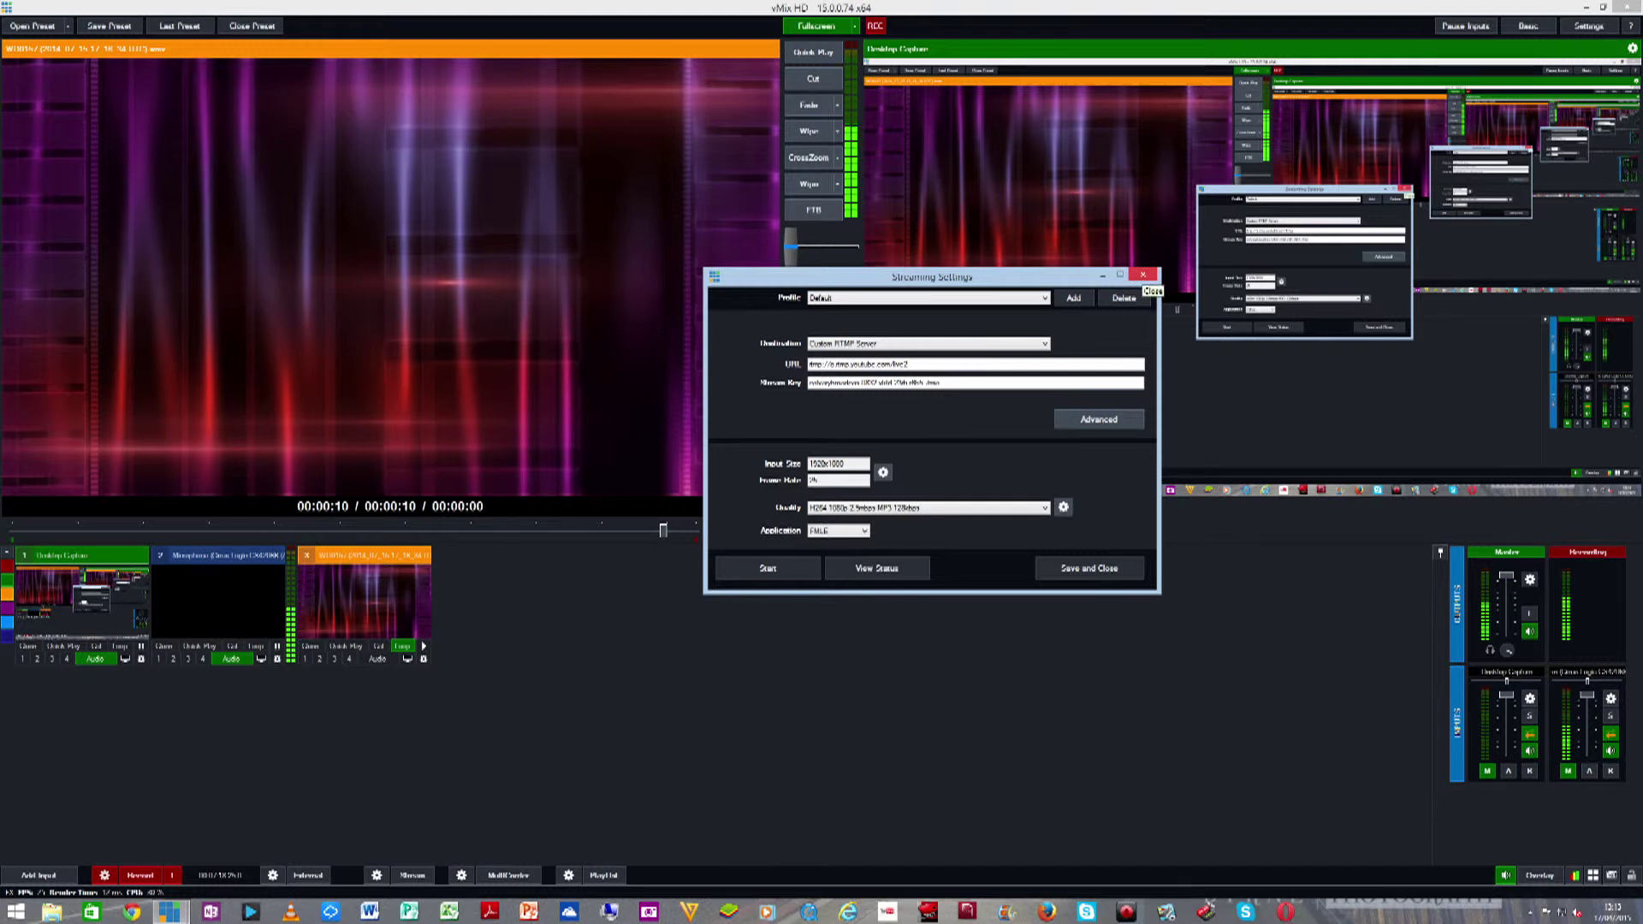
# - Close the streaming settings, try to start the playlist and dismiss the error dialog
pyautogui.click(1143, 276)
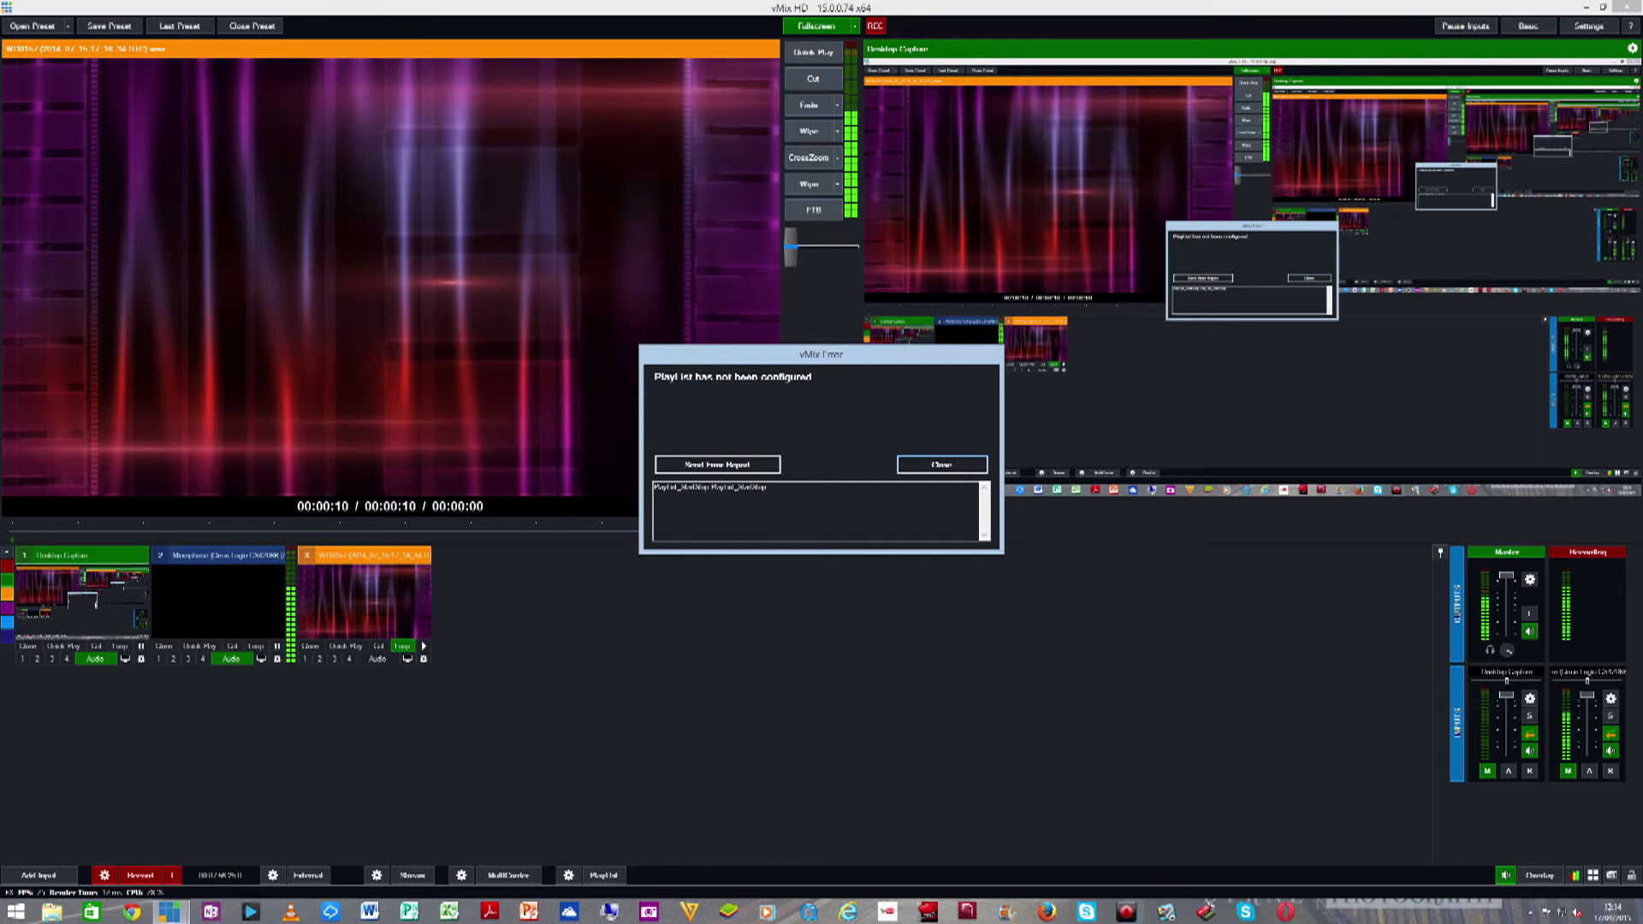
pyautogui.click(942, 464)
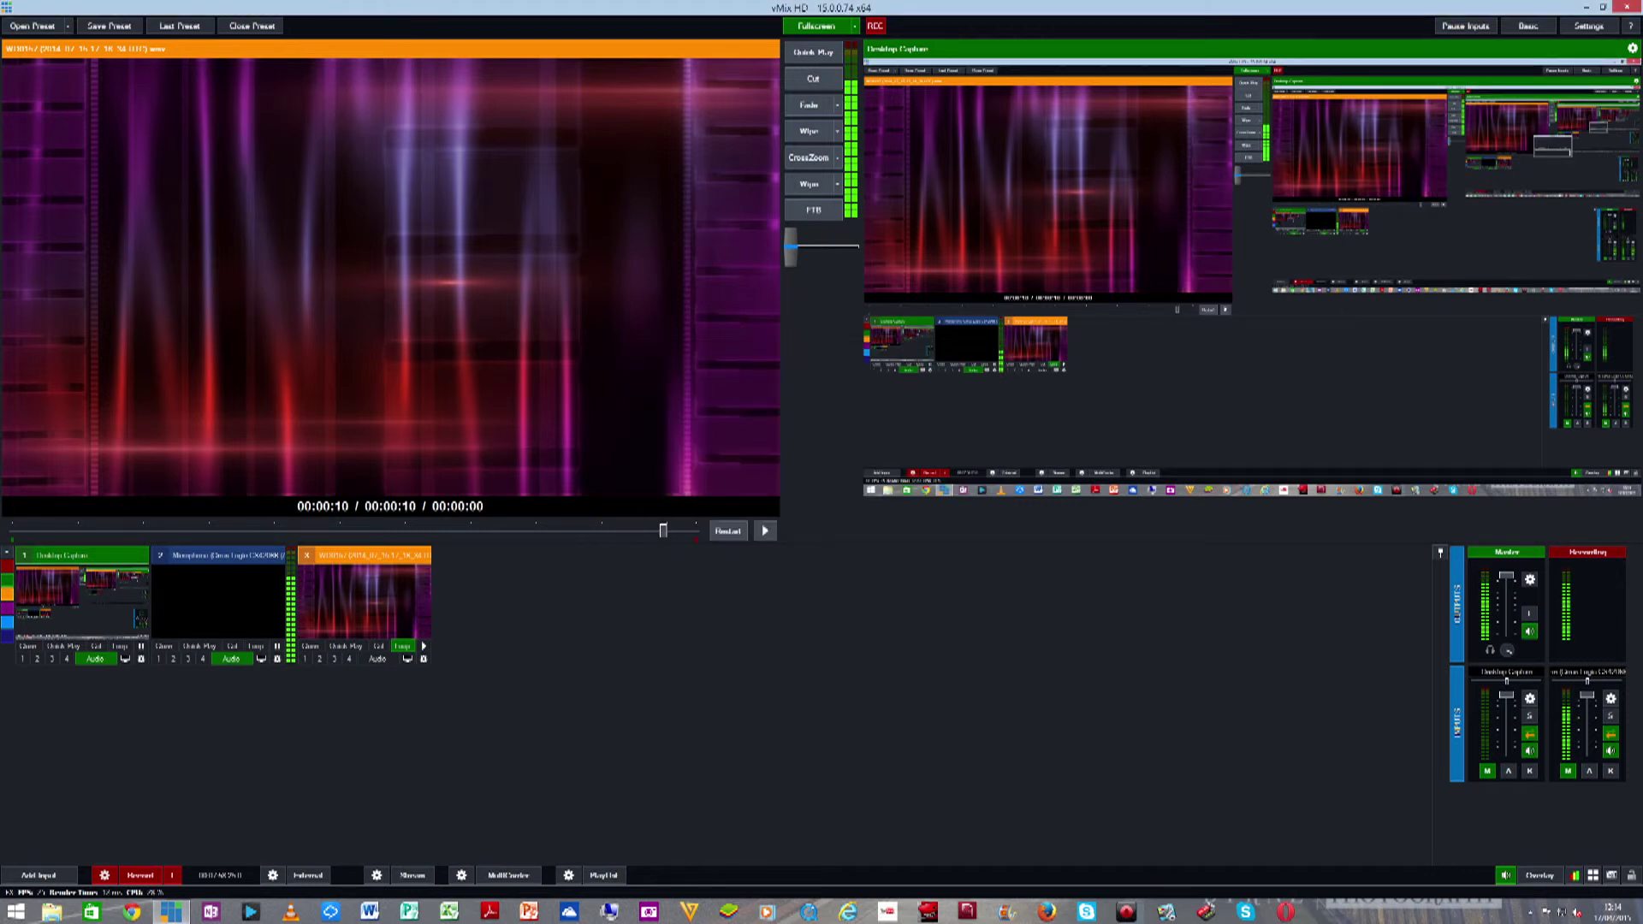
# - View the playlist editor and close it, and briefly hide the audio mixer before restoring it
pyautogui.click(603, 875)
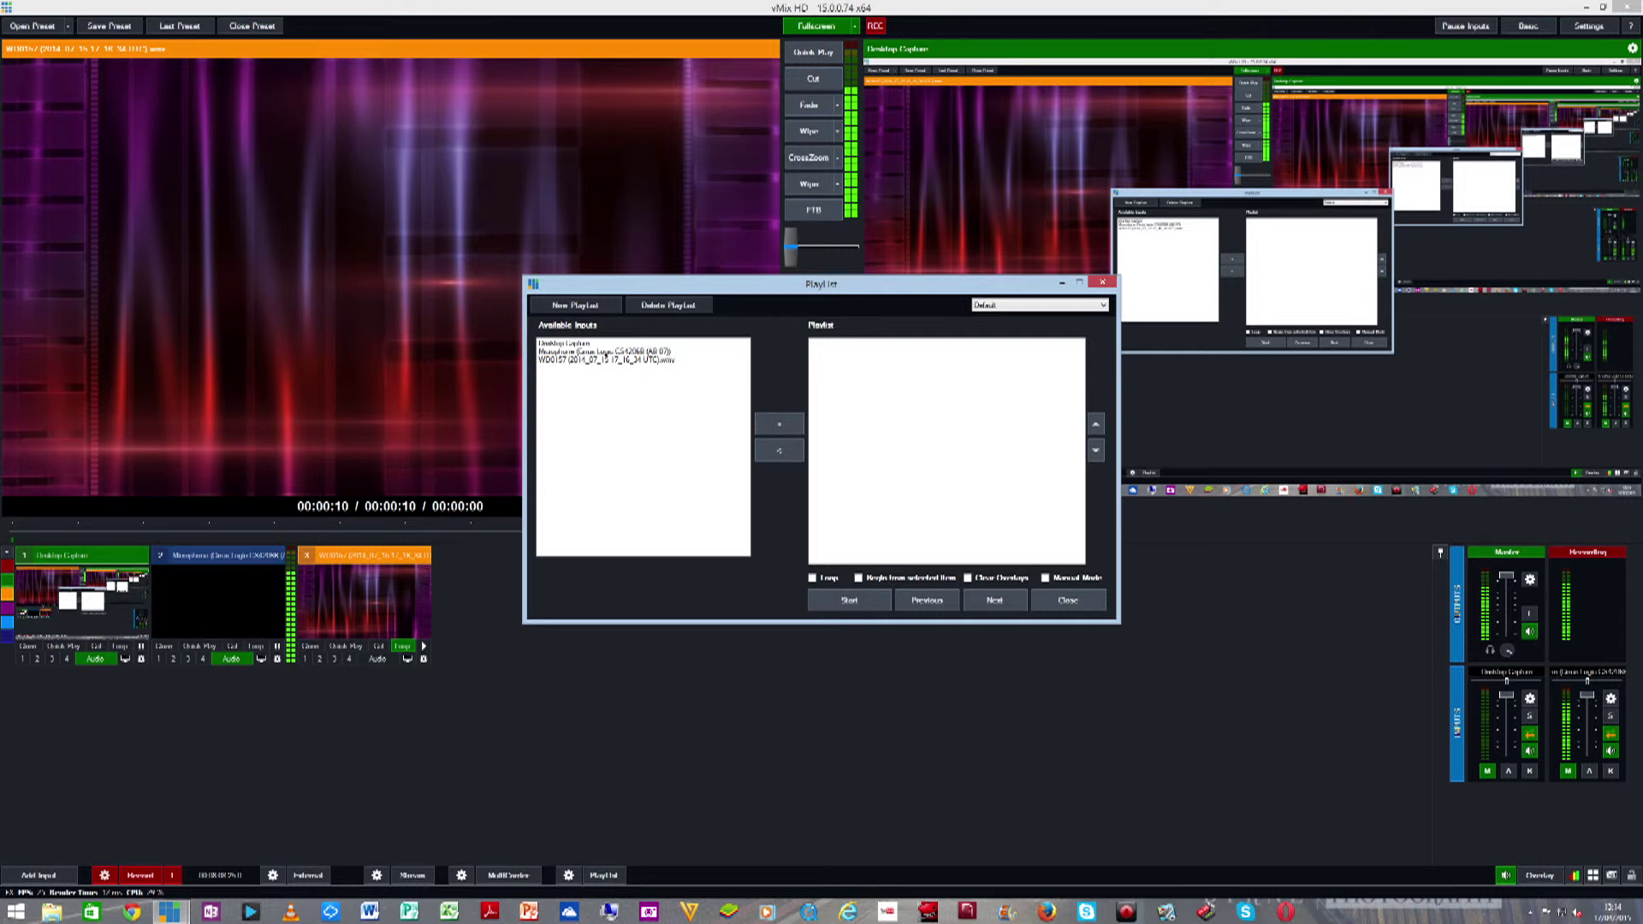
pyautogui.click(1102, 282)
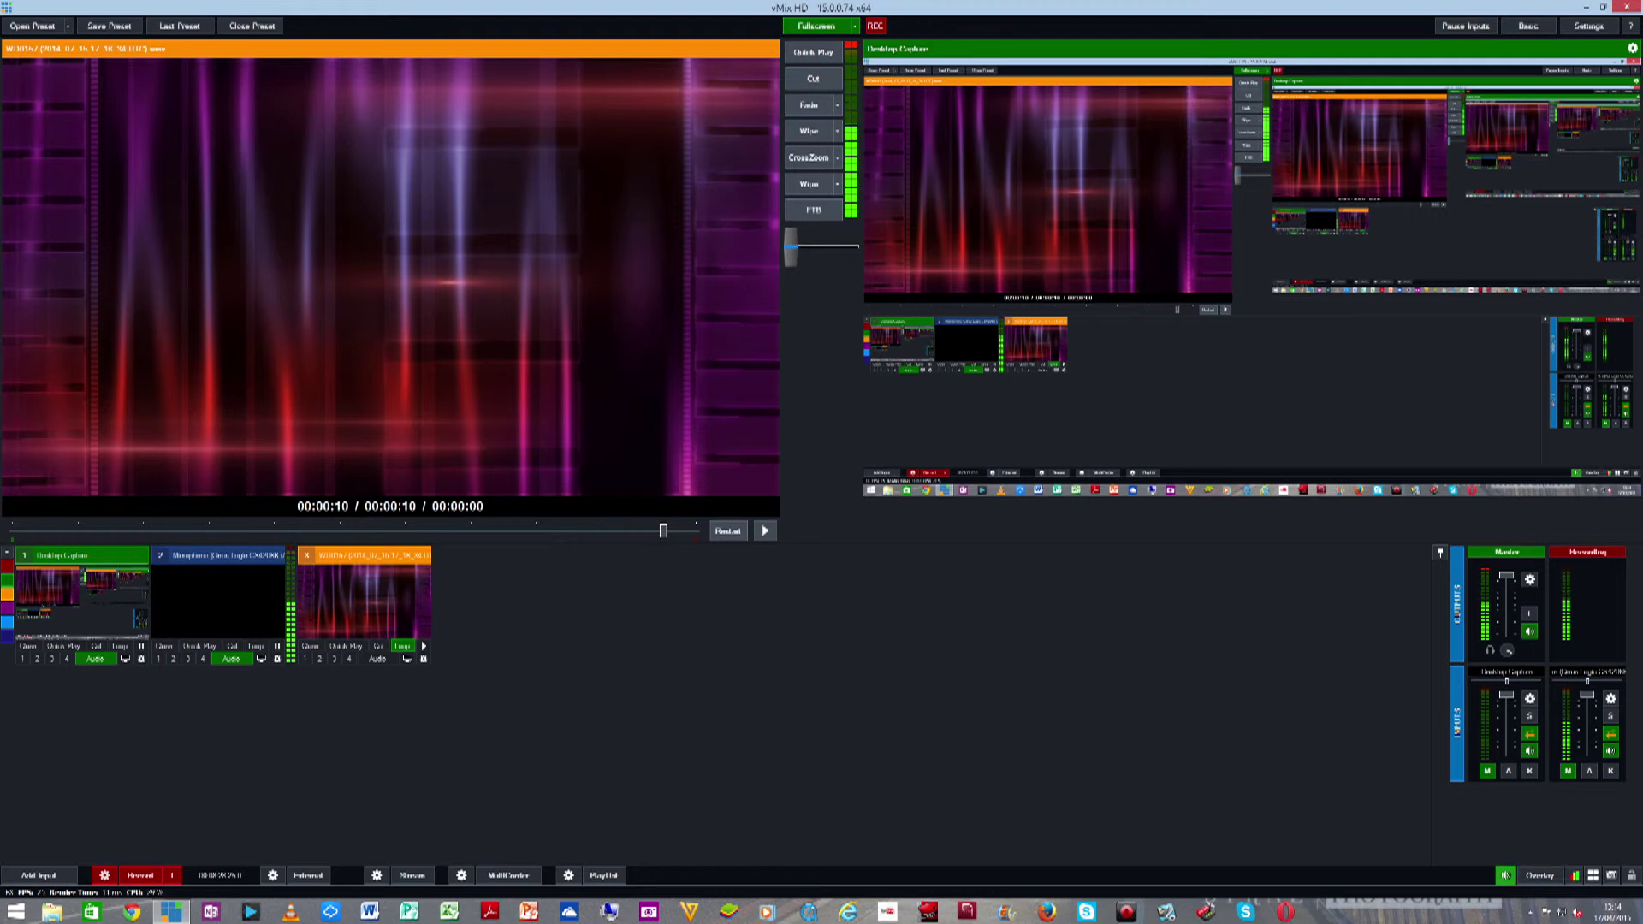
pyautogui.click(1505, 874)
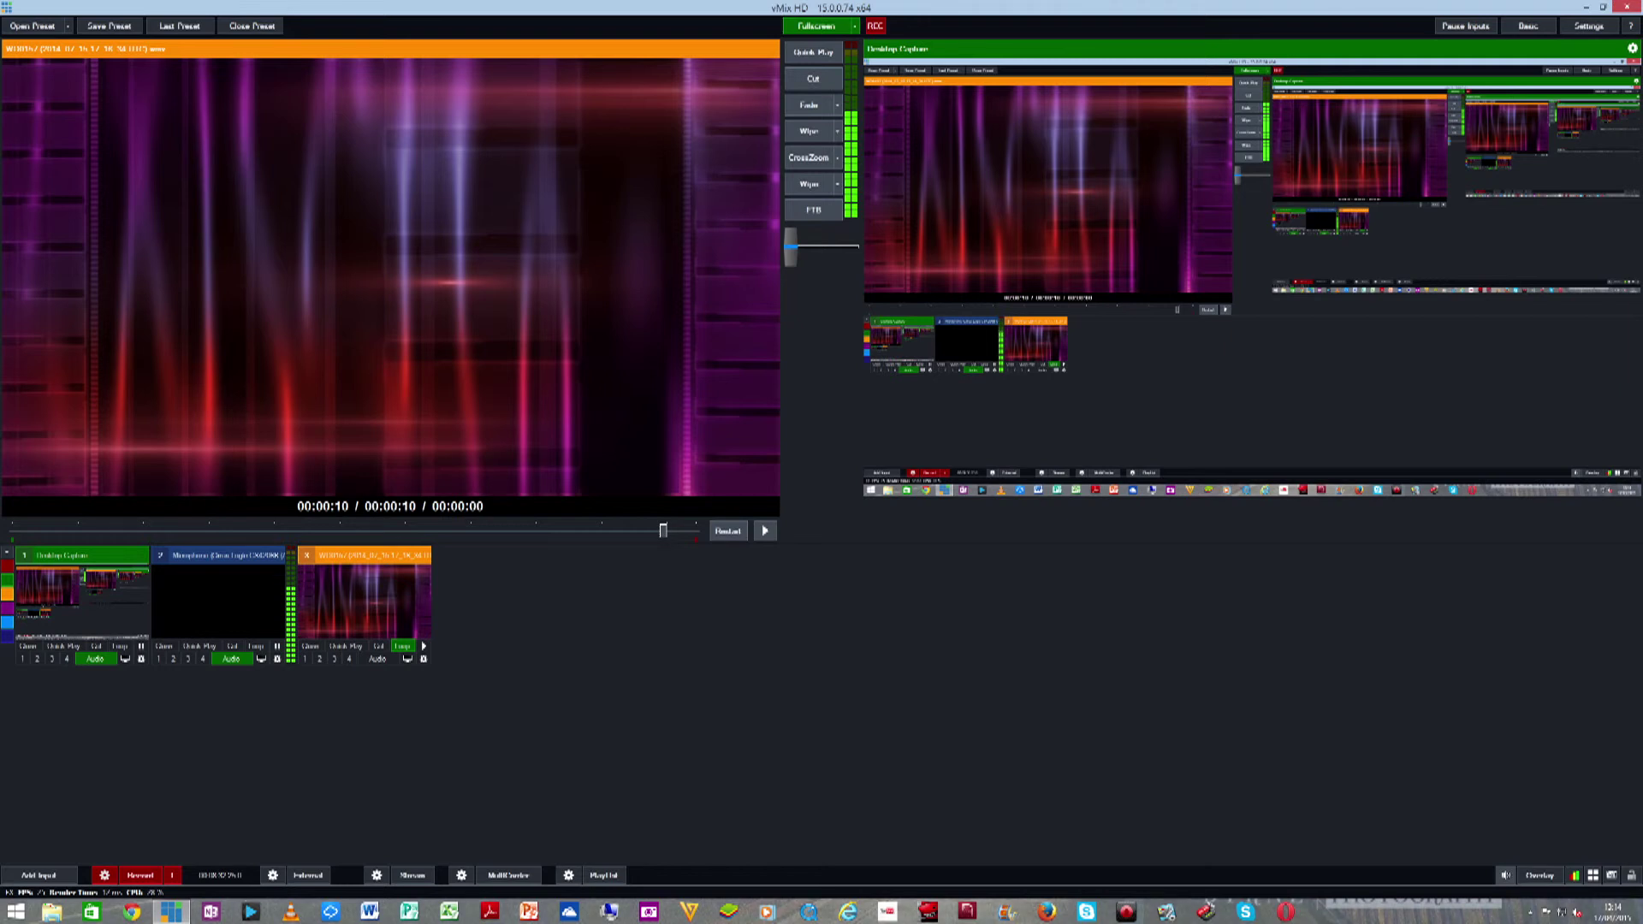
pyautogui.click(1505, 874)
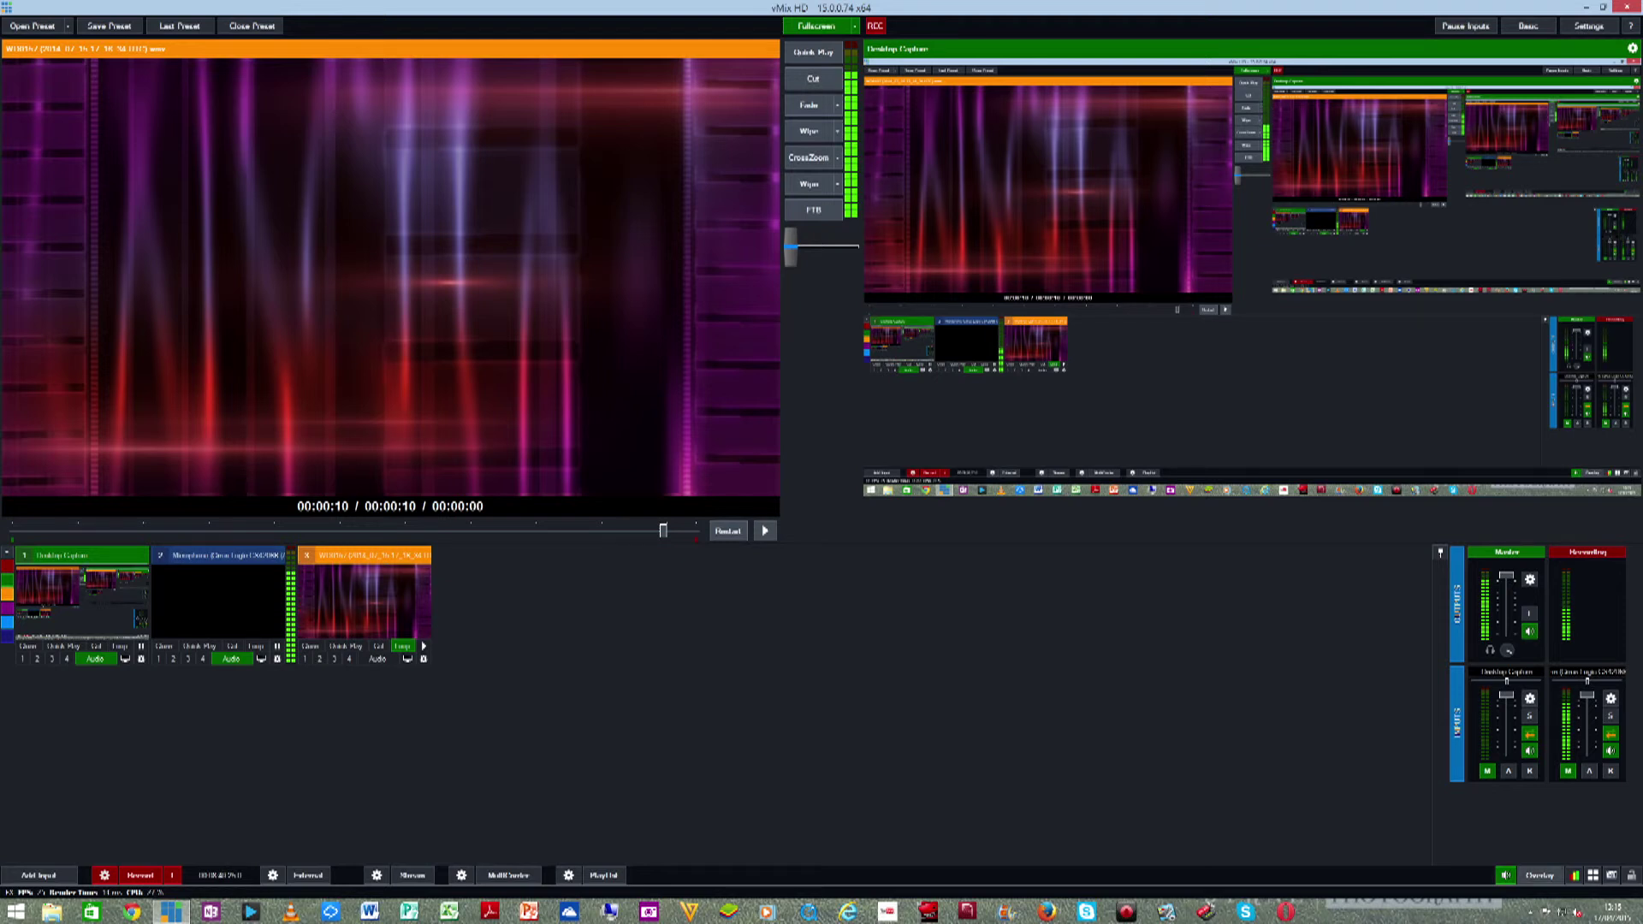
# - Review the overlay settings without changing them, and view the performance statistics before closing them
pyautogui.click(1539, 874)
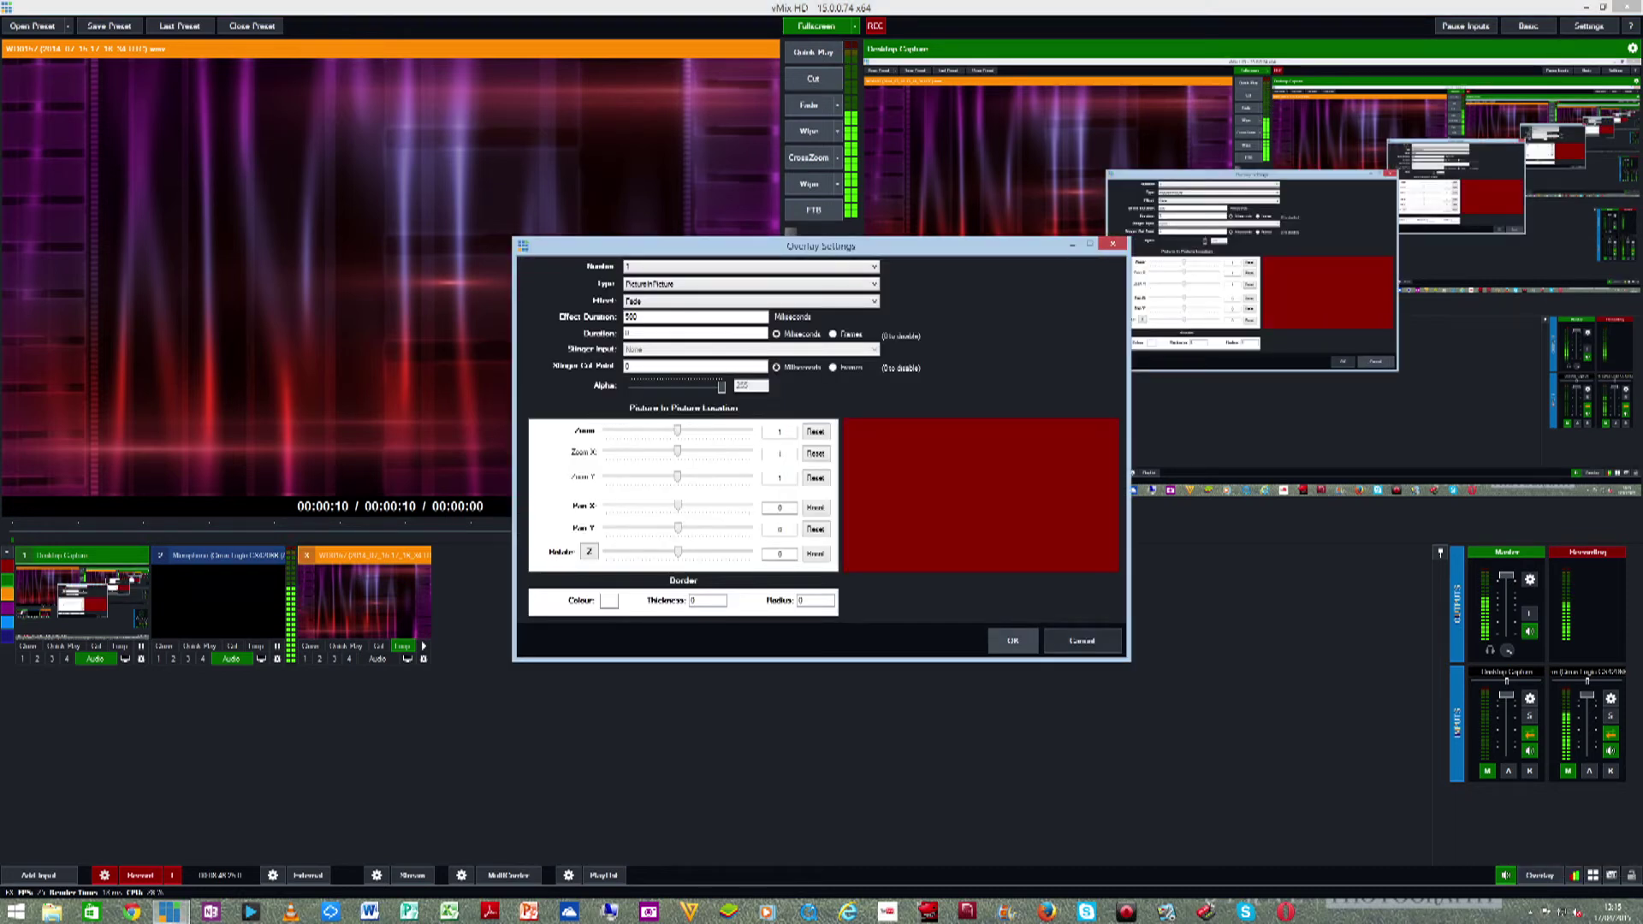
pyautogui.click(1081, 640)
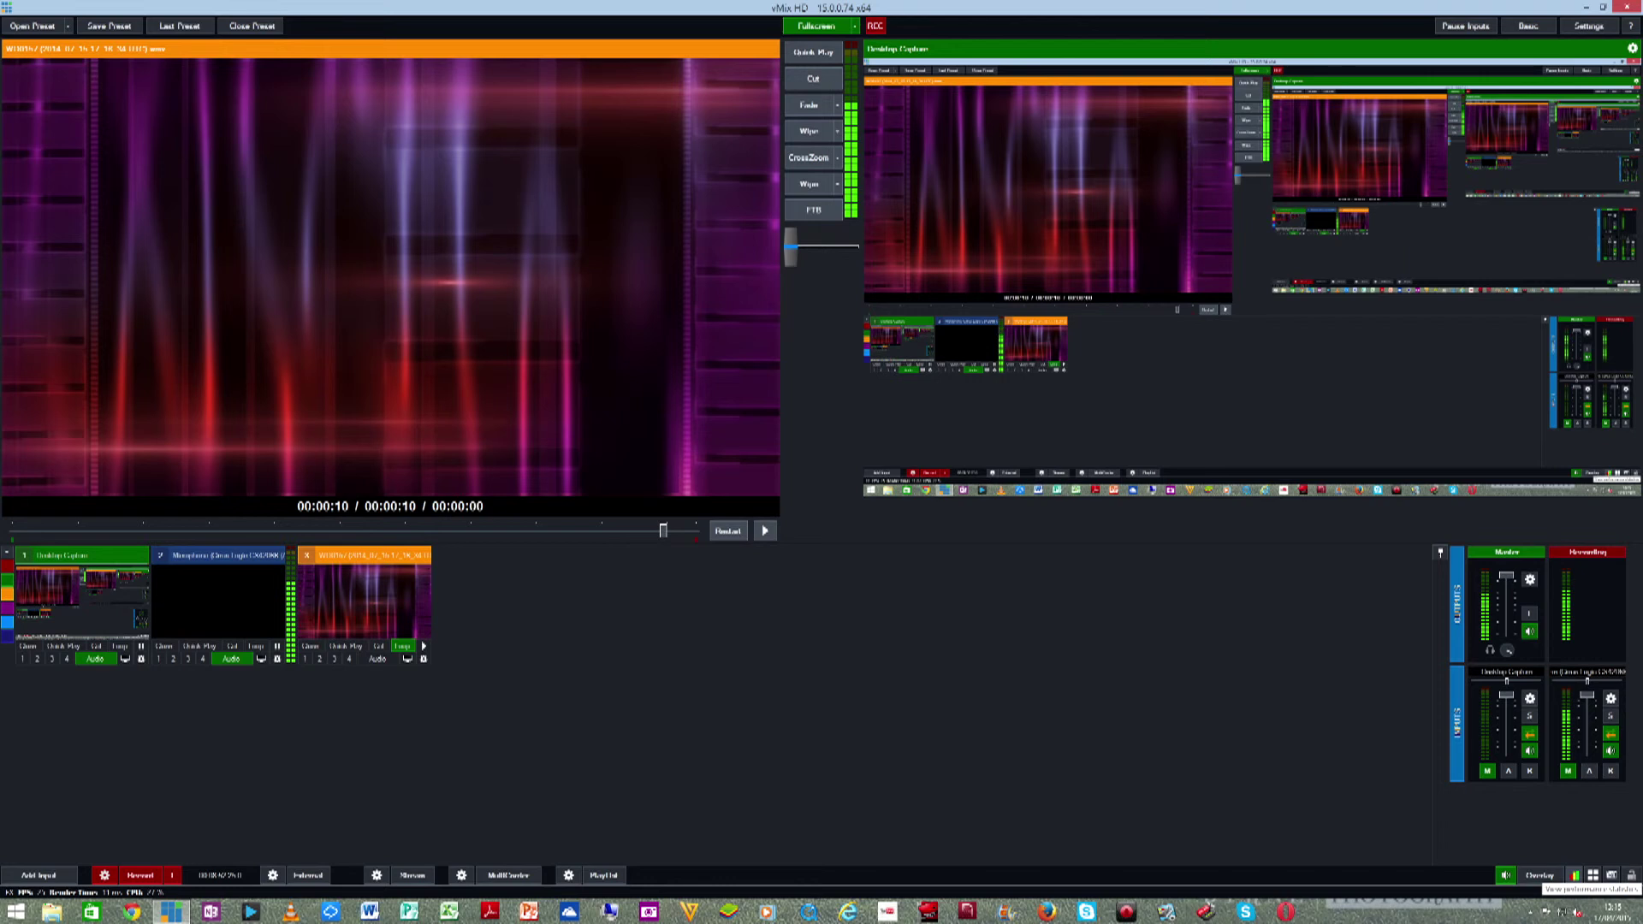
pyautogui.click(1576, 876)
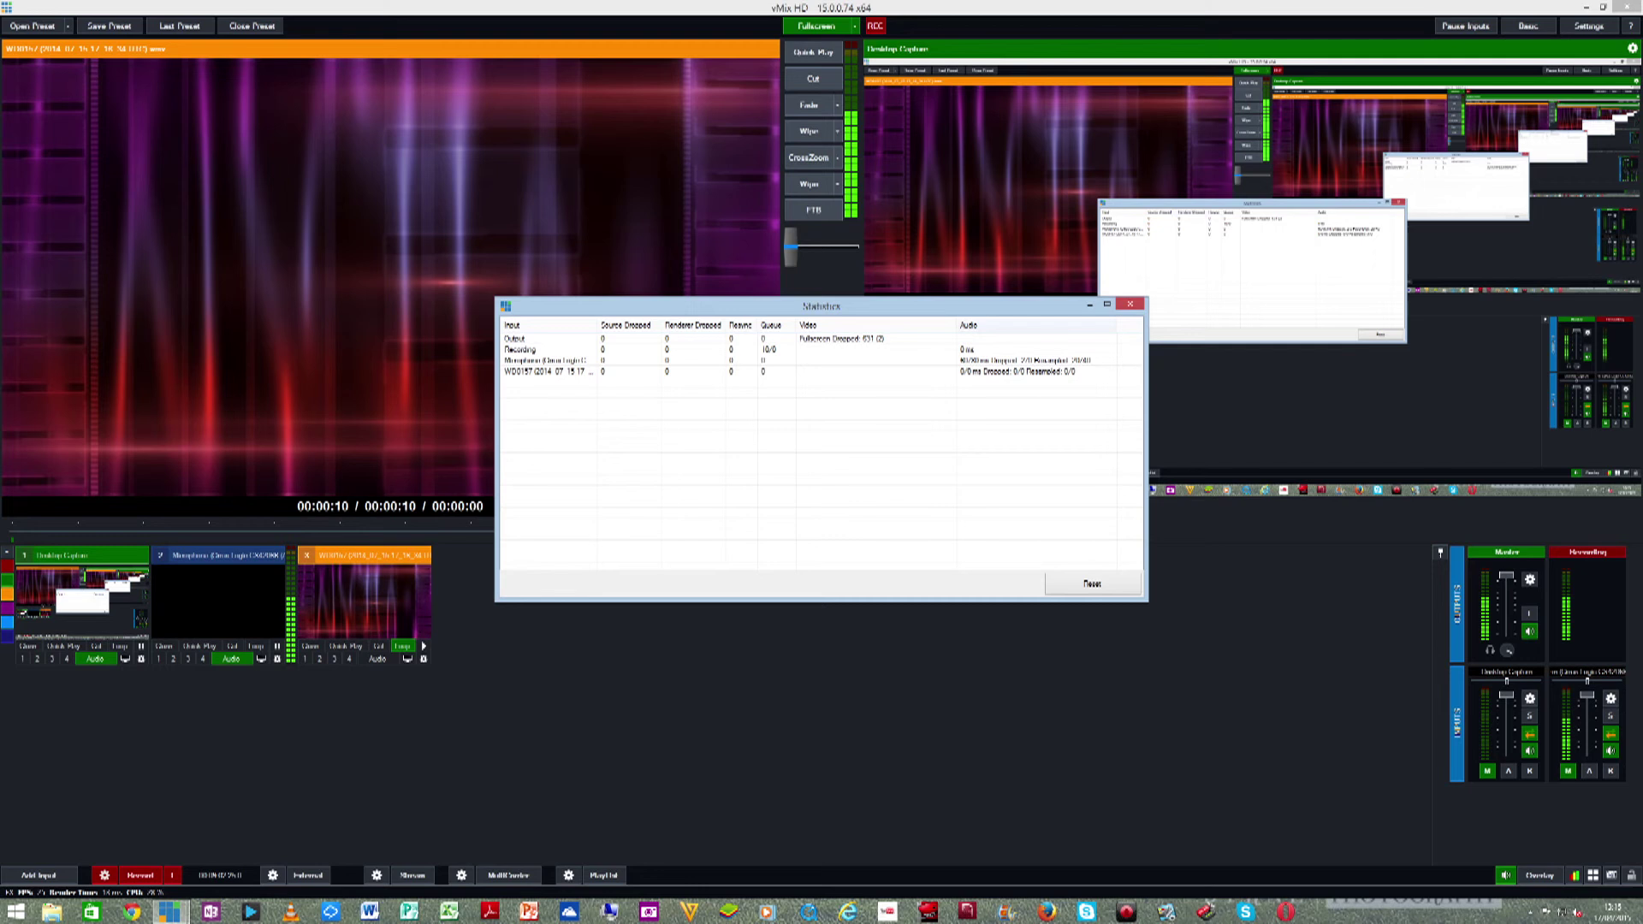
pyautogui.click(1130, 304)
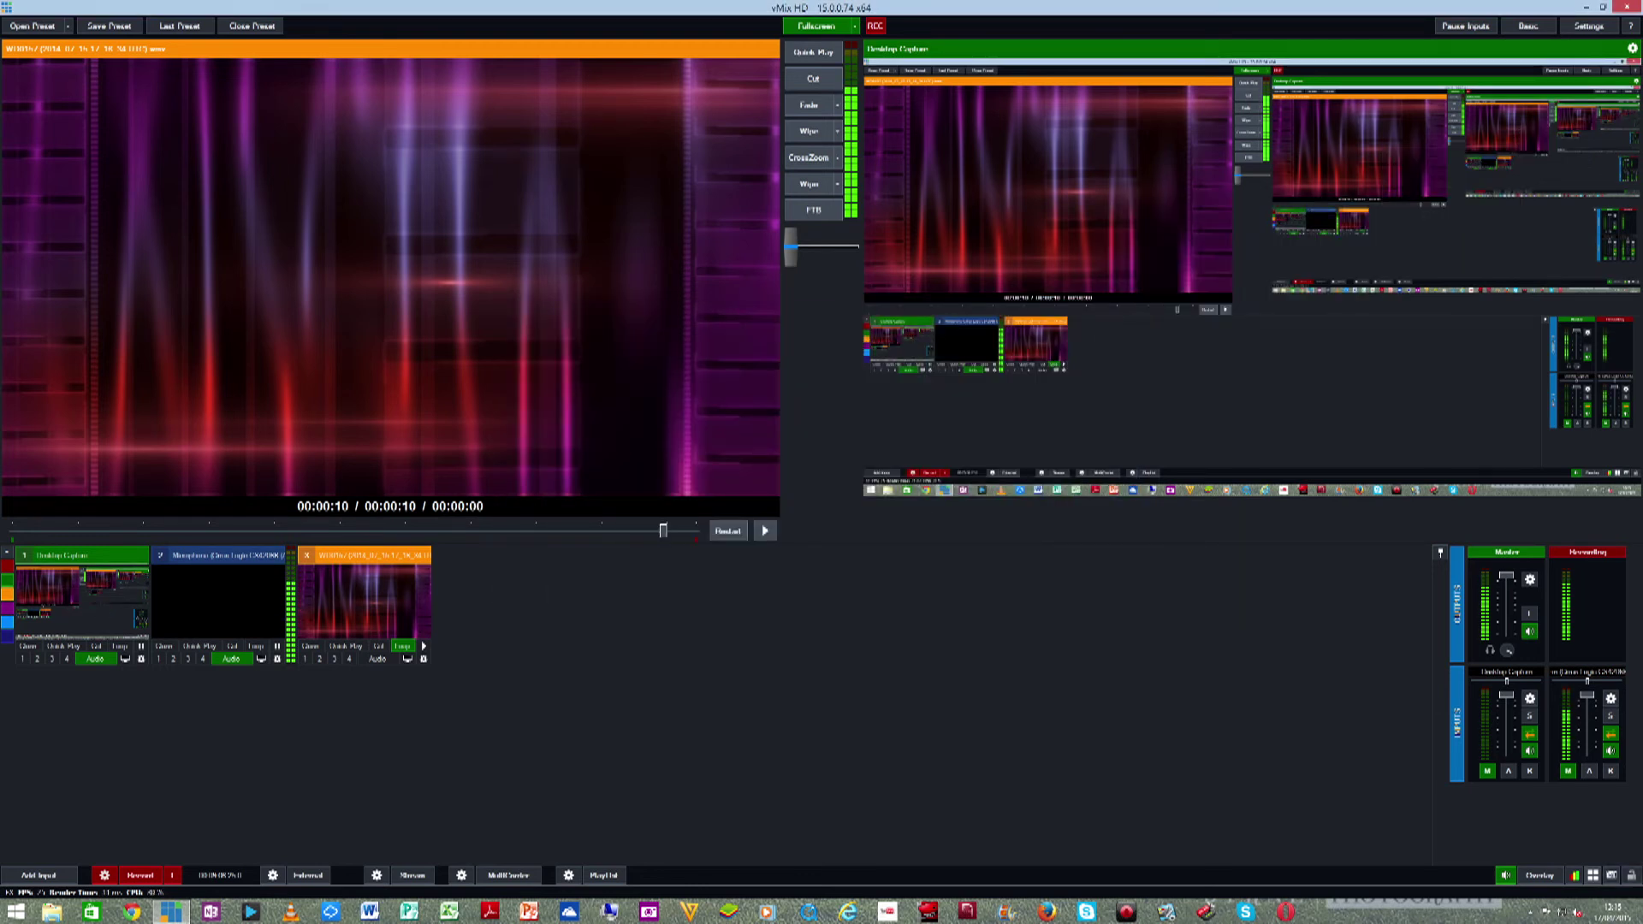
# - View the configured keyboard shortcuts and close their window
pyautogui.moveTo(1642, 923)
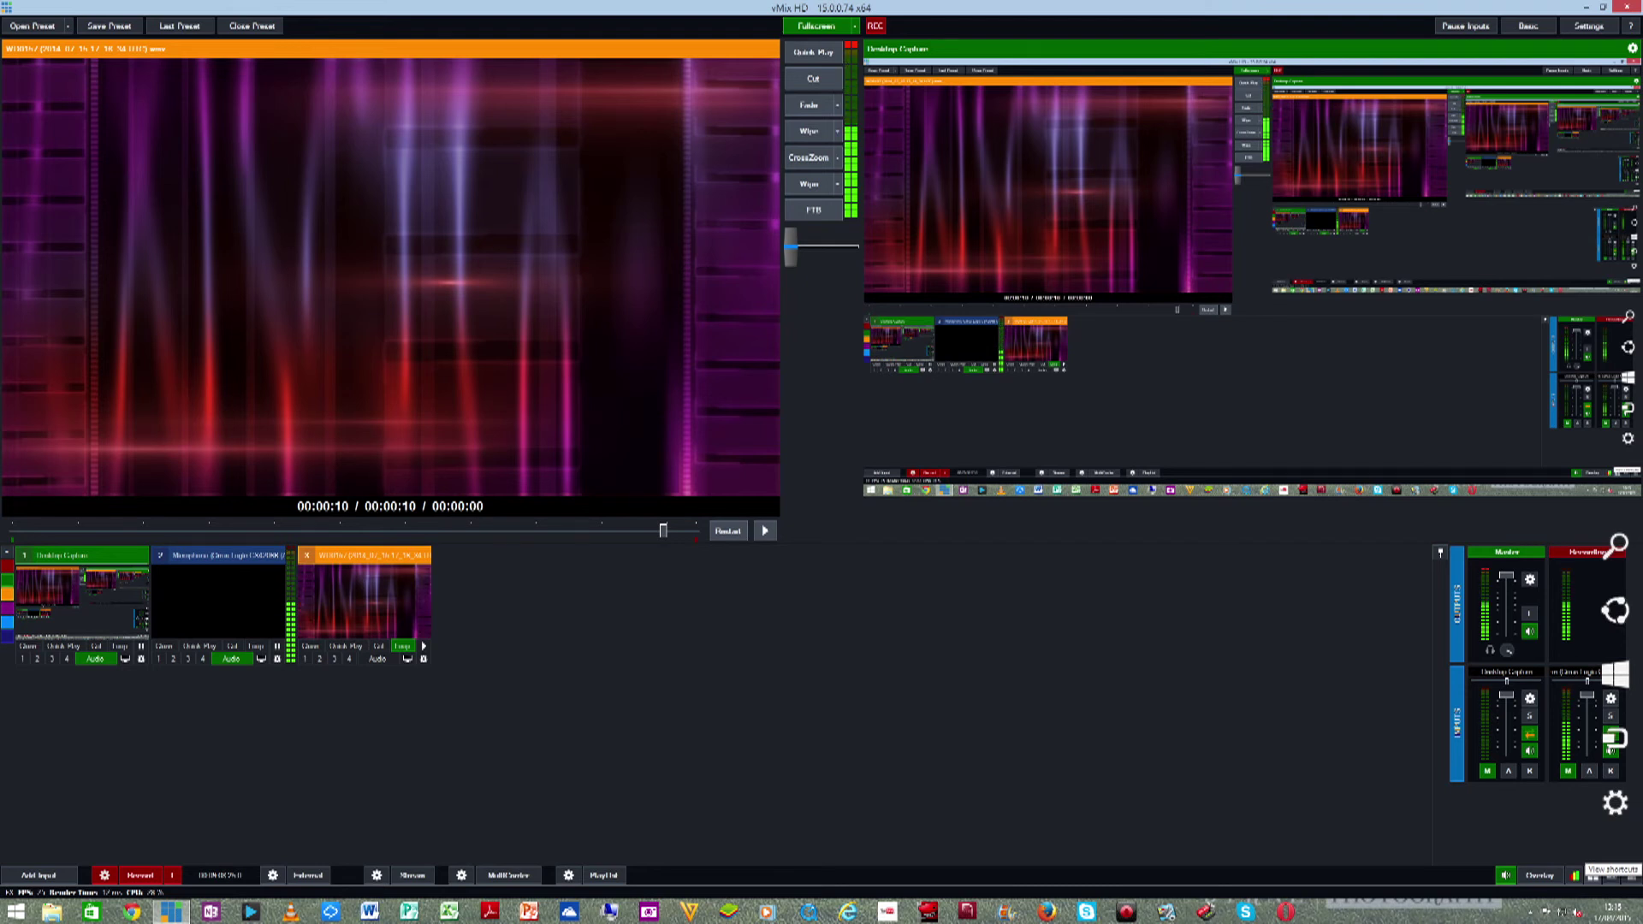
pyautogui.click(1592, 876)
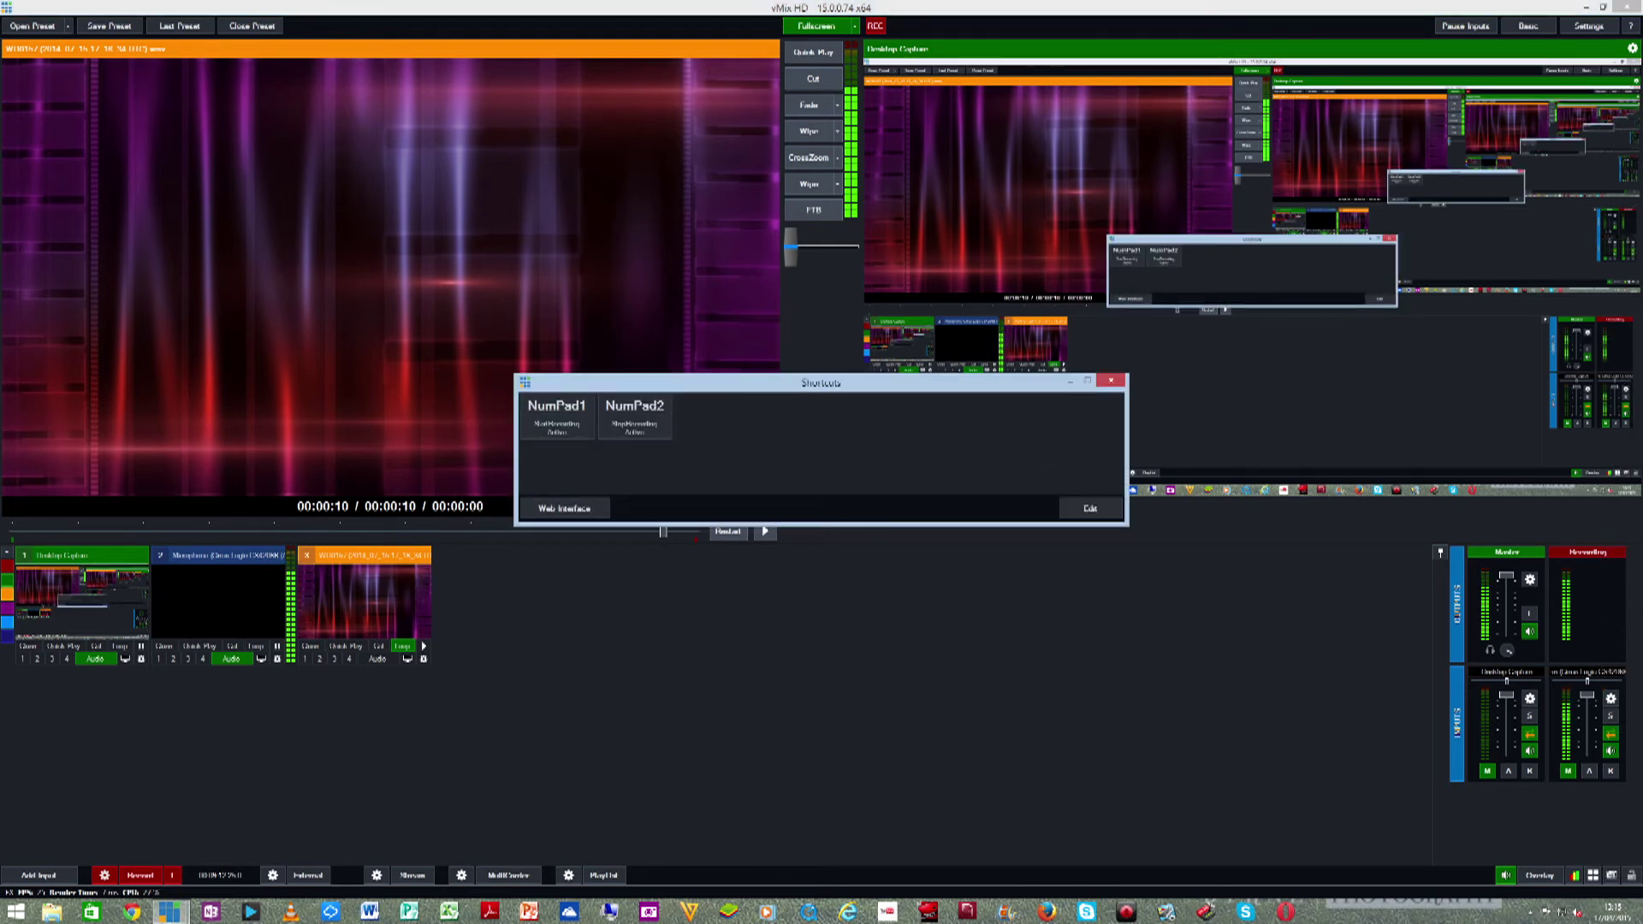
pyautogui.click(1110, 379)
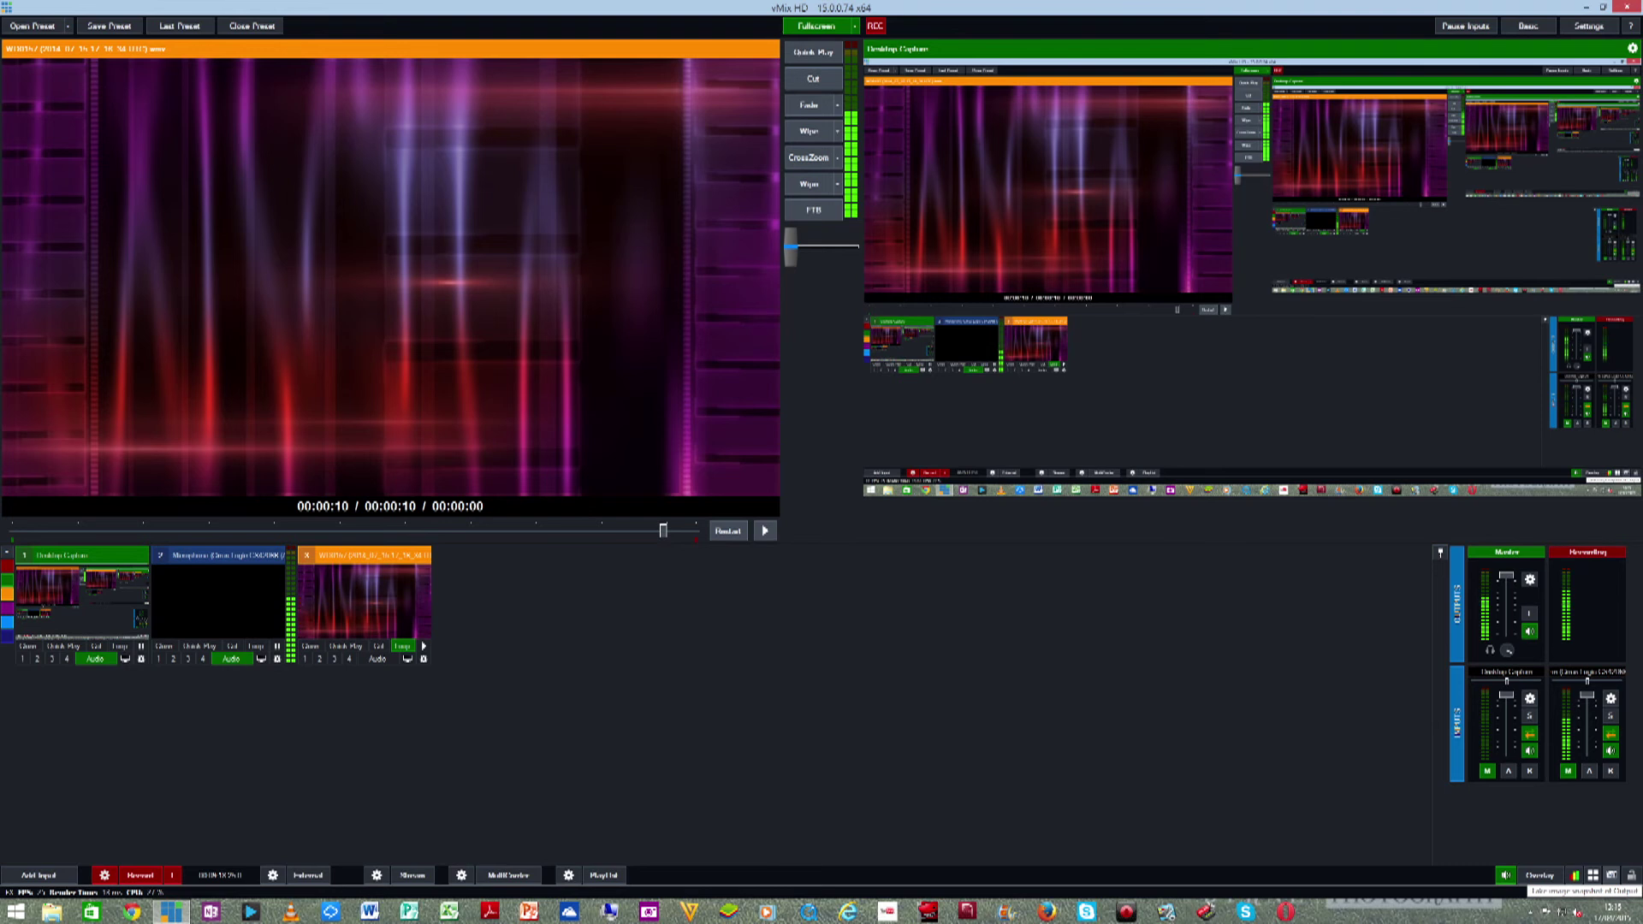
# - Take a snapshot of the output and save it to the Desktop as a JPEG under the suggested name
pyautogui.click(1631, 875)
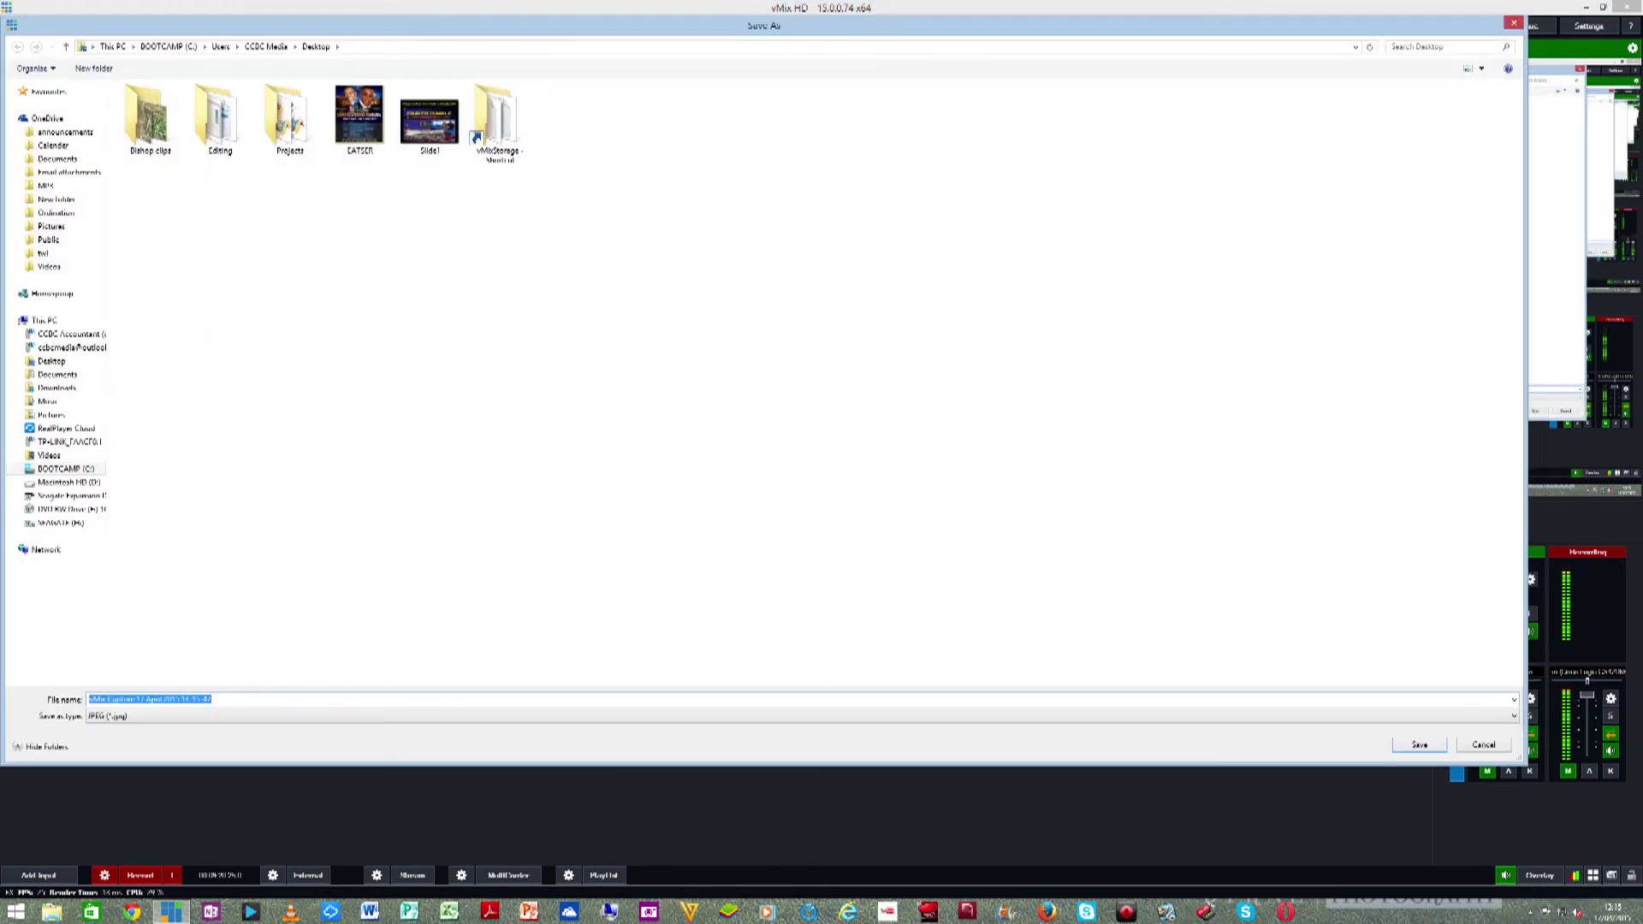
pyautogui.press('Return')
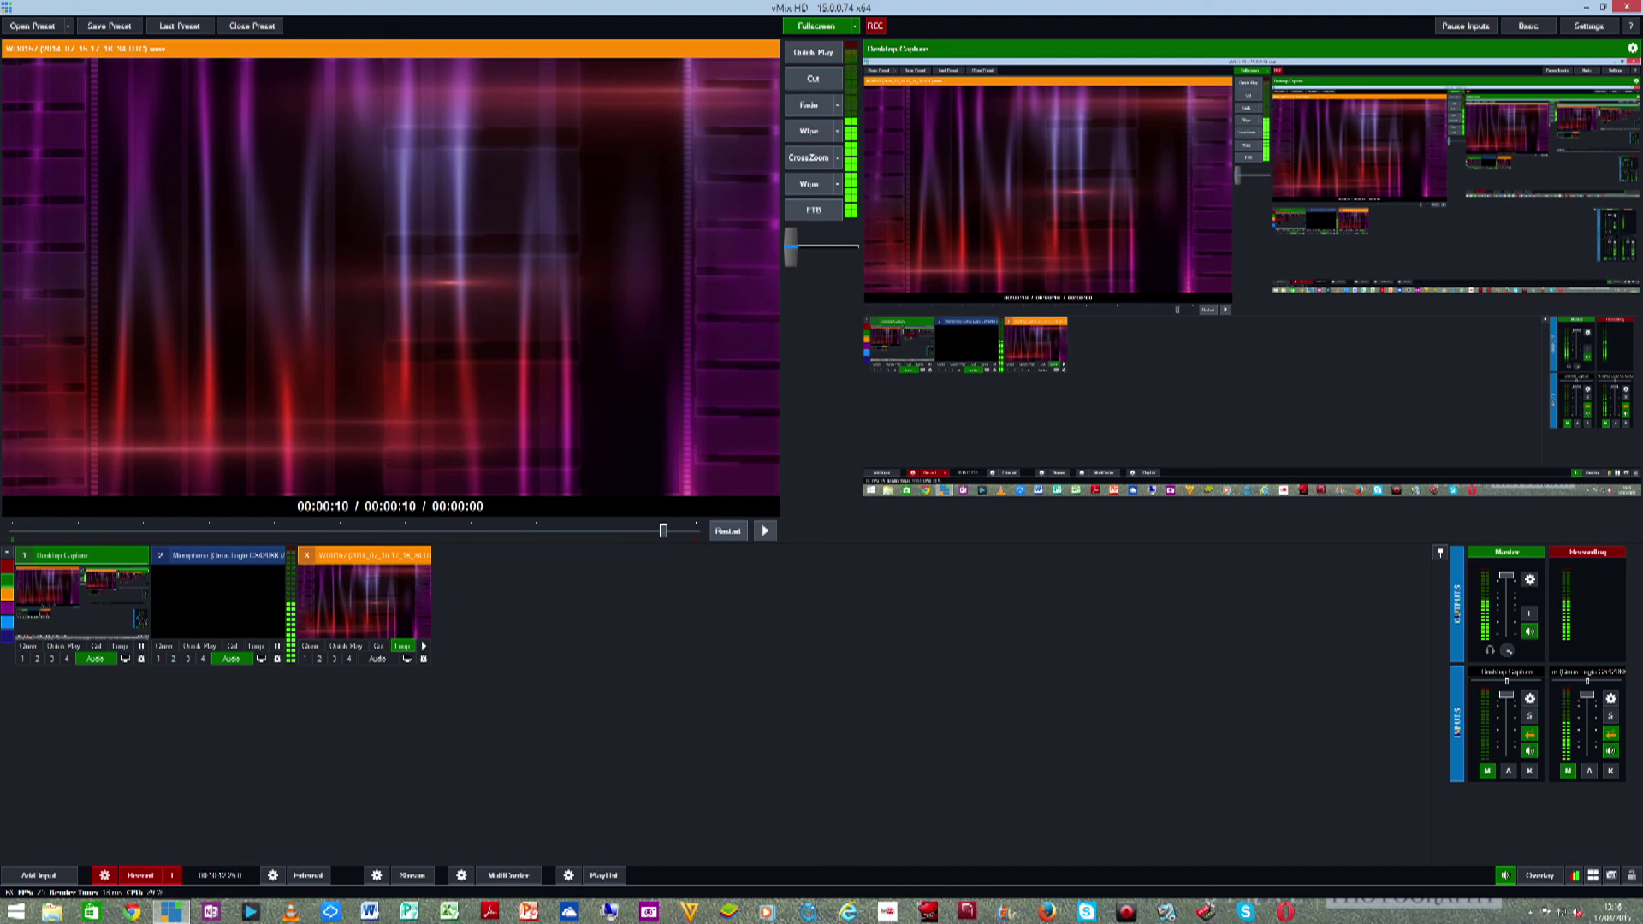
# - Stop the running recording
pyautogui.click(140, 875)
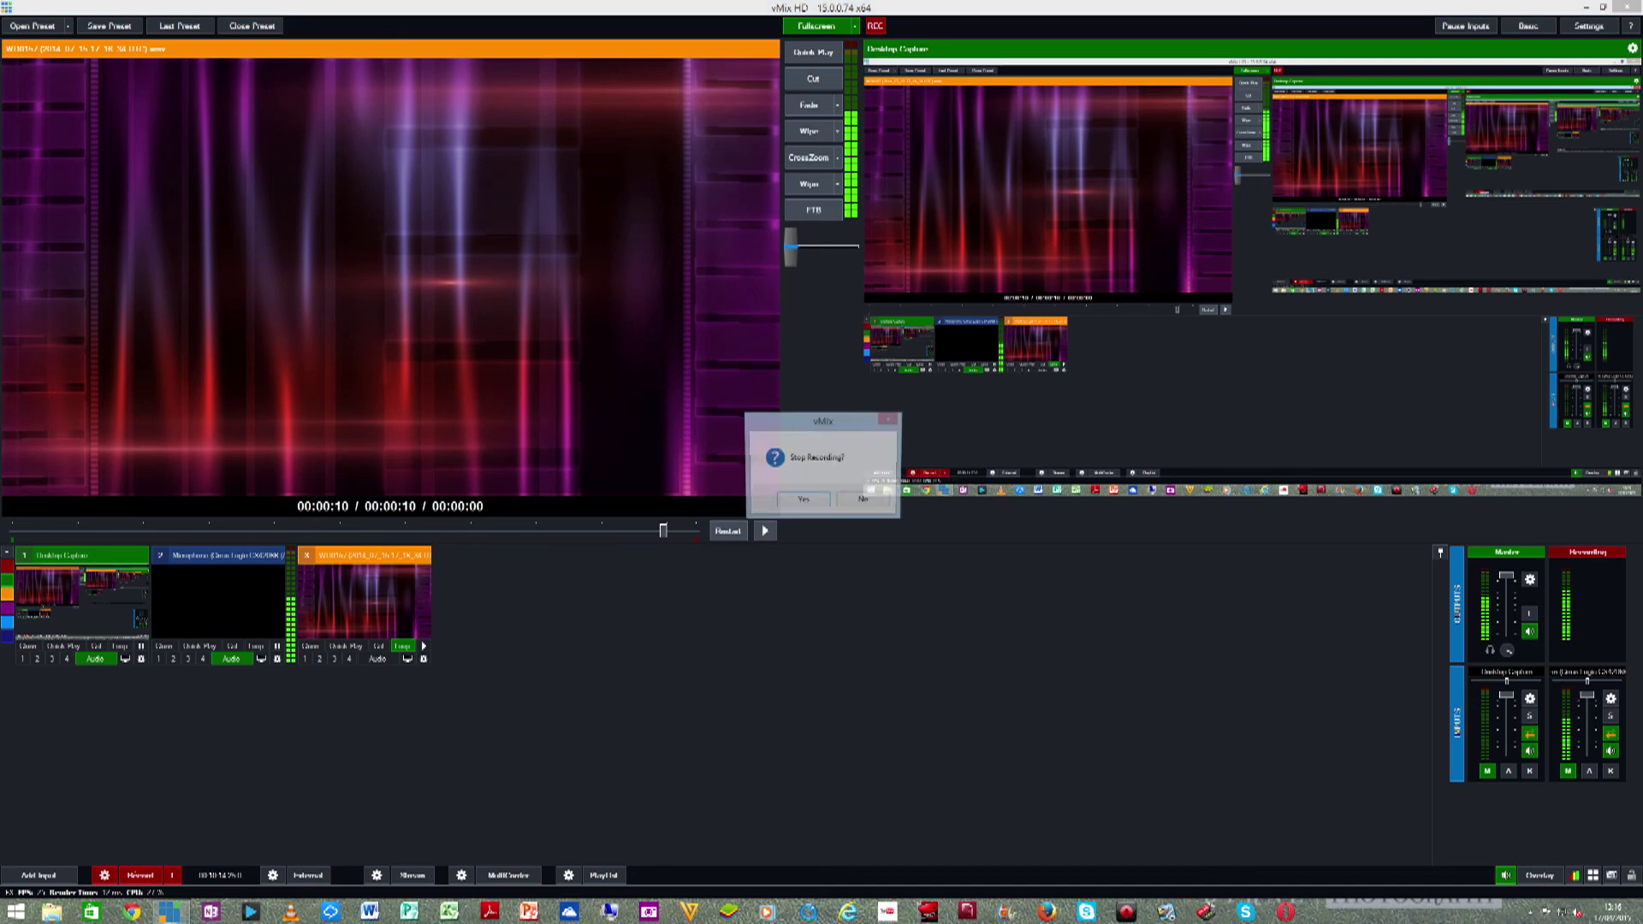